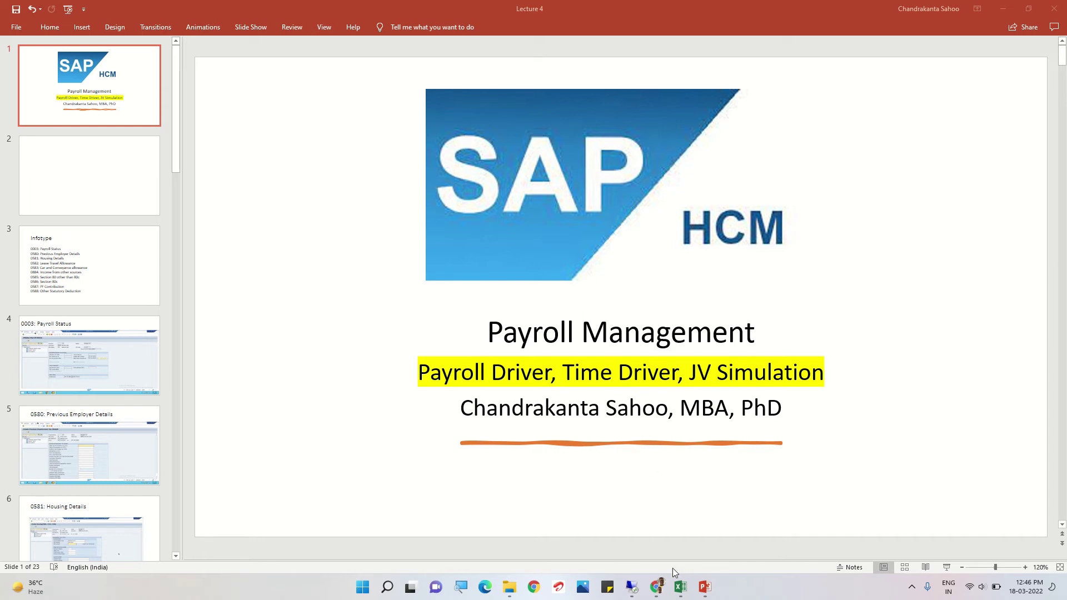
Switch to SAP Easy Access in the remote desktop session and run transaction PC00_M40_CALC.
left_click(638, 596)
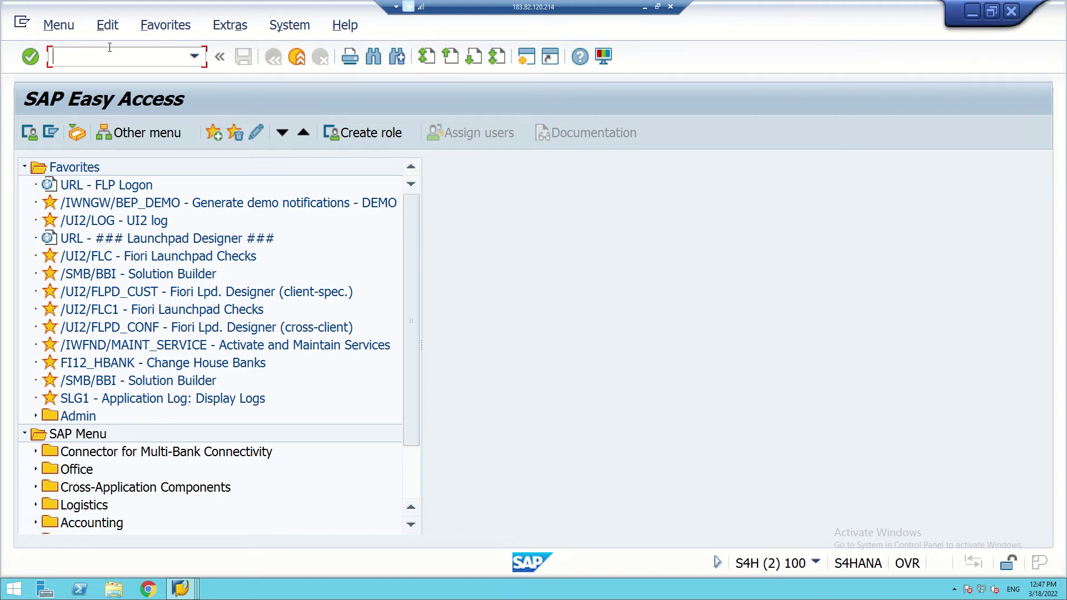
type("PC00_mi")
key("BackSpace")
key("BackSpace")
type("M40_CALC")
key("Return")
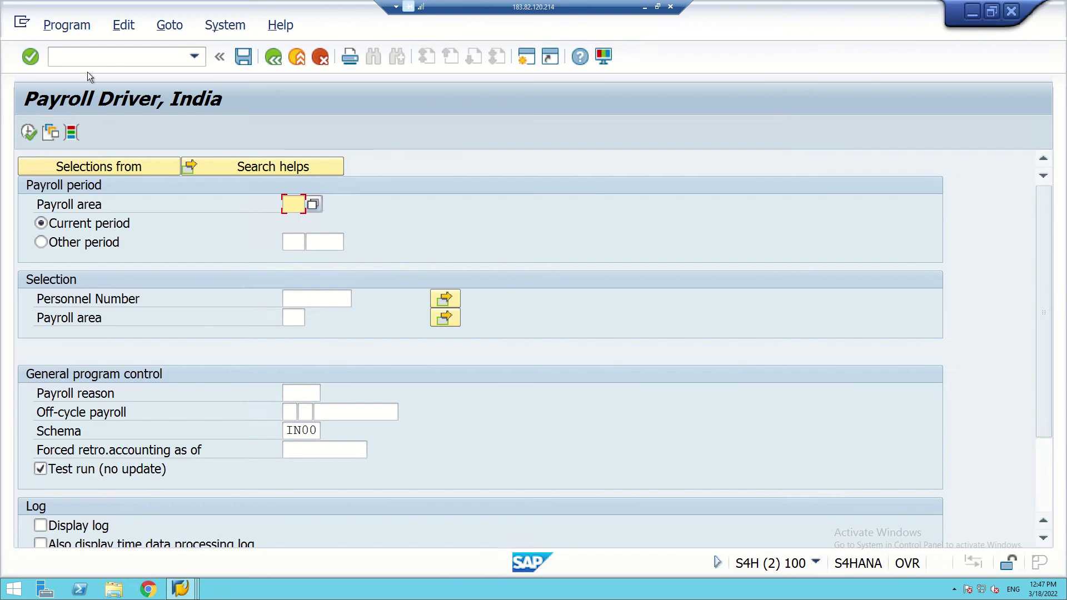
Open an additional SAP session and run the payroll simulation transaction PC00_M40_CALC_SIMU in it.
left_click(526, 58)
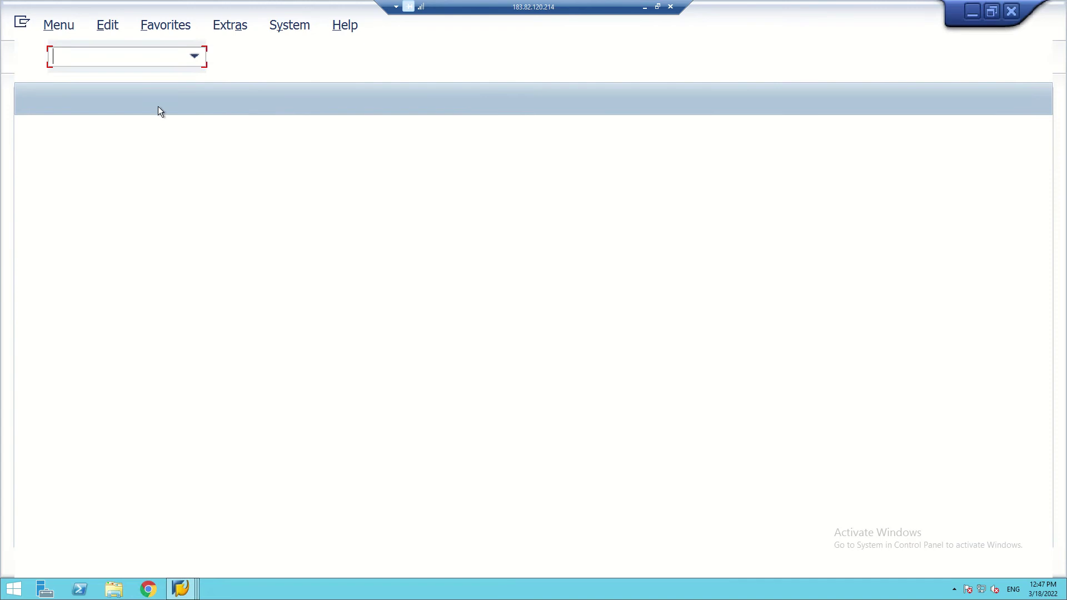
type("PC00")
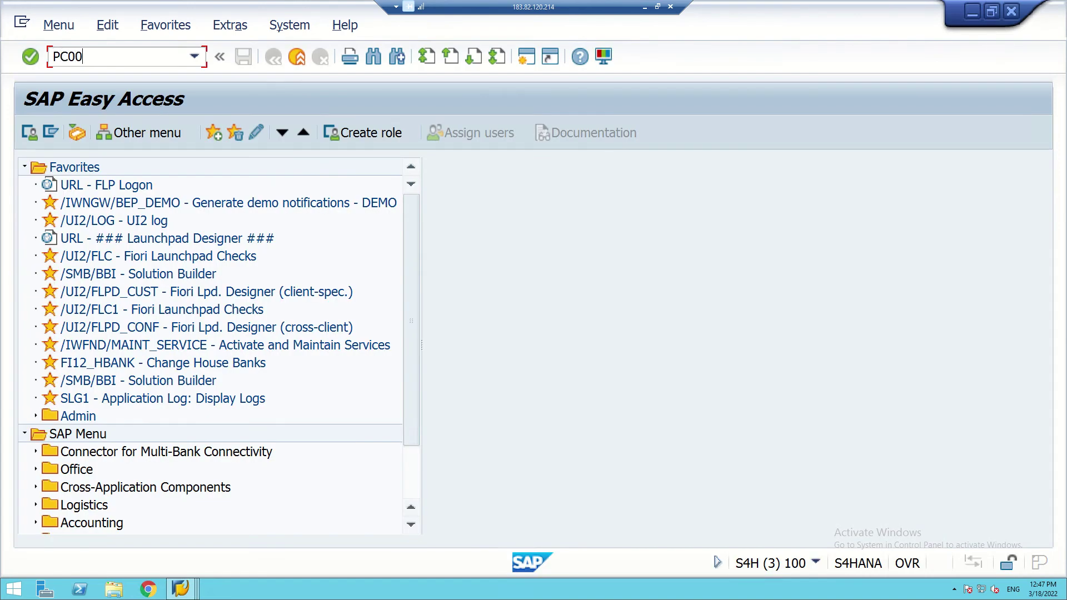
type("_M40_CALC_SIMU")
key("Return")
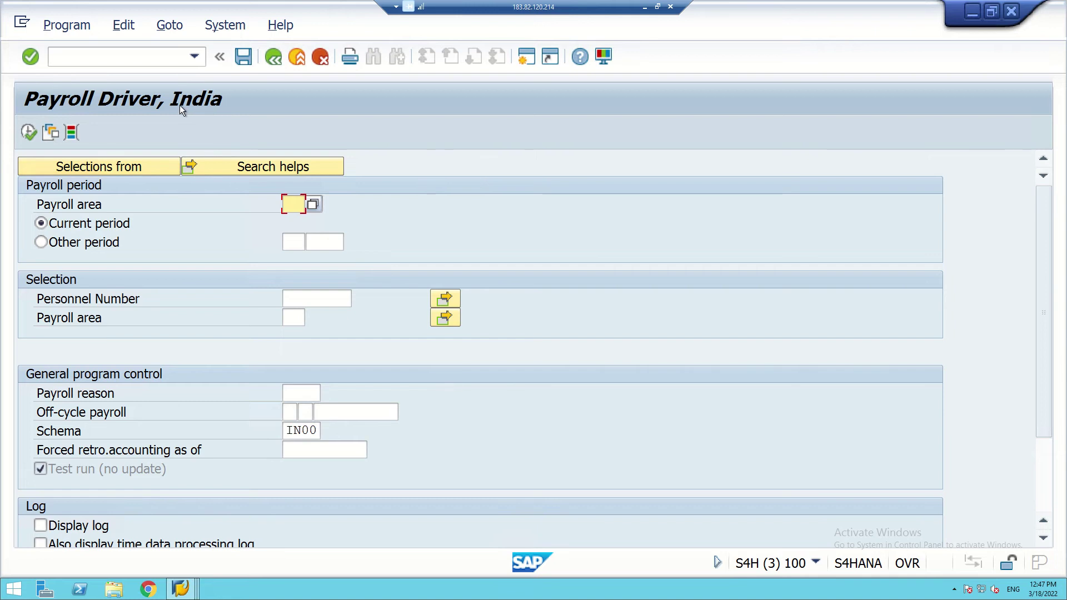
Go through the open Payroll Driver sessions and close the redundant session 1.
left_click(182, 590)
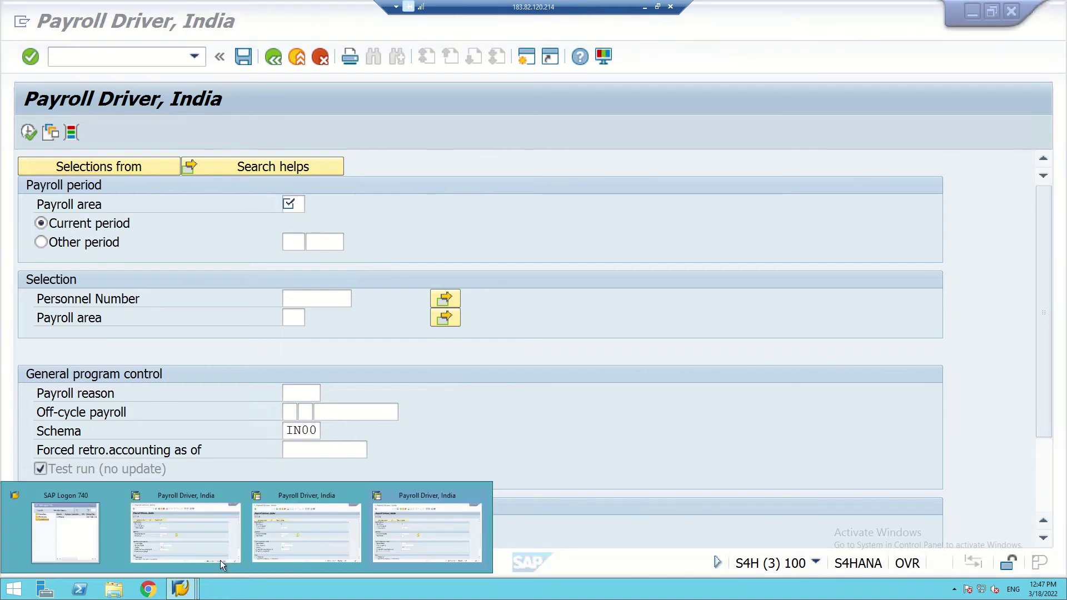
left_click(305, 531)
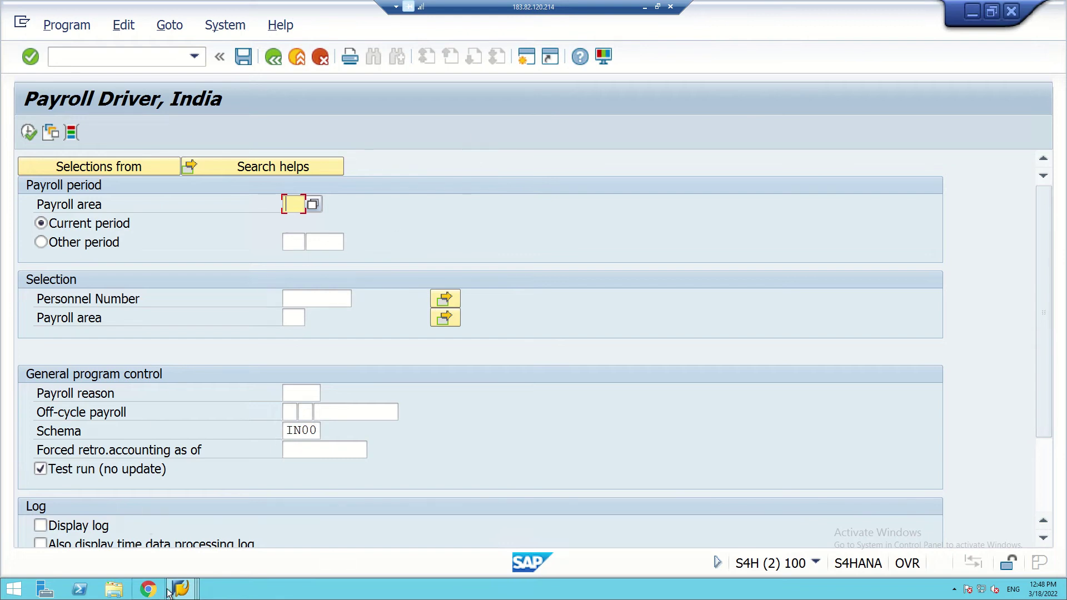
mouse_move(175, 593)
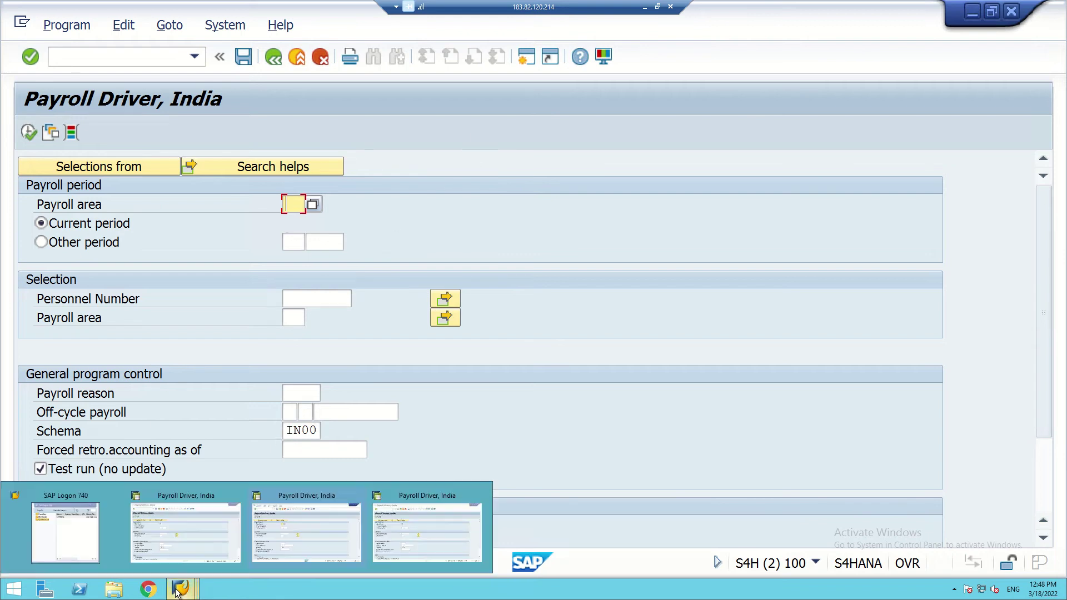
left_click(195, 519)
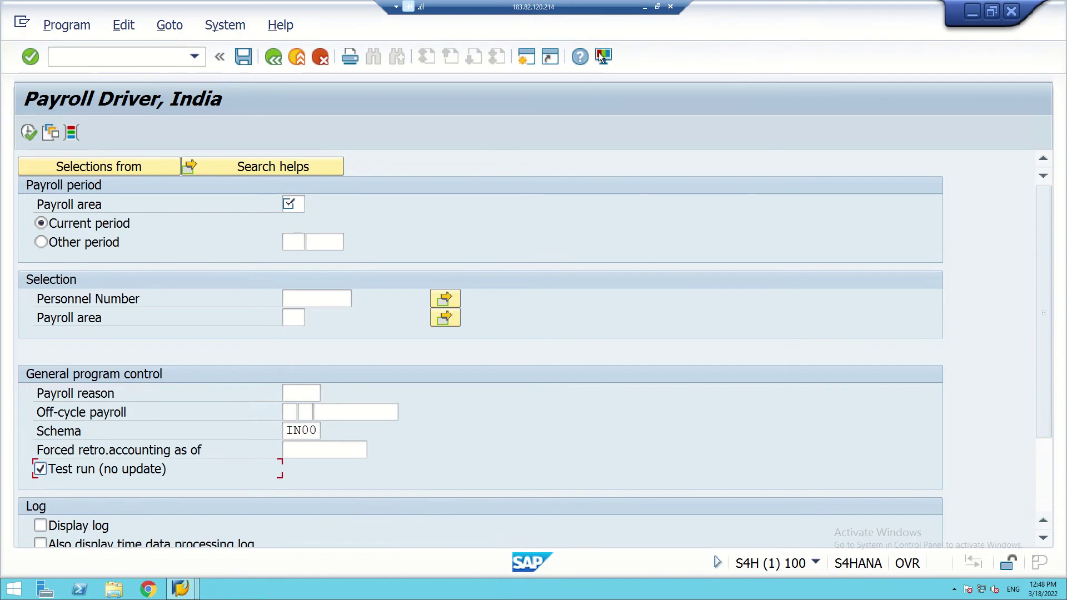
left_click(1012, 12)
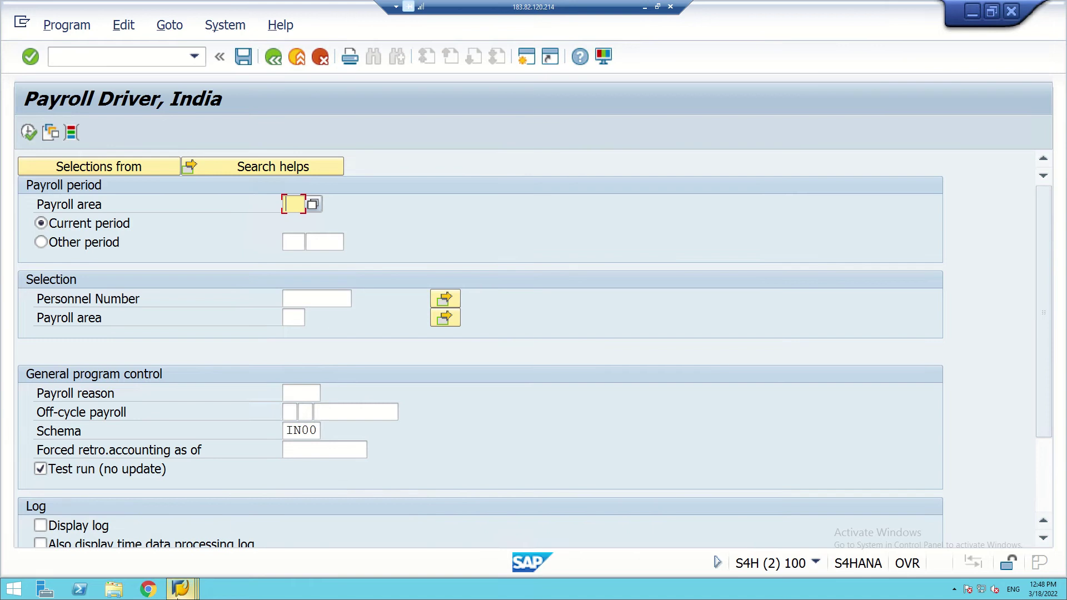
Review the payroll simulation session's selection, general program control and log settings, including its locked test run option.
mouse_move(180, 589)
left_click(296, 553)
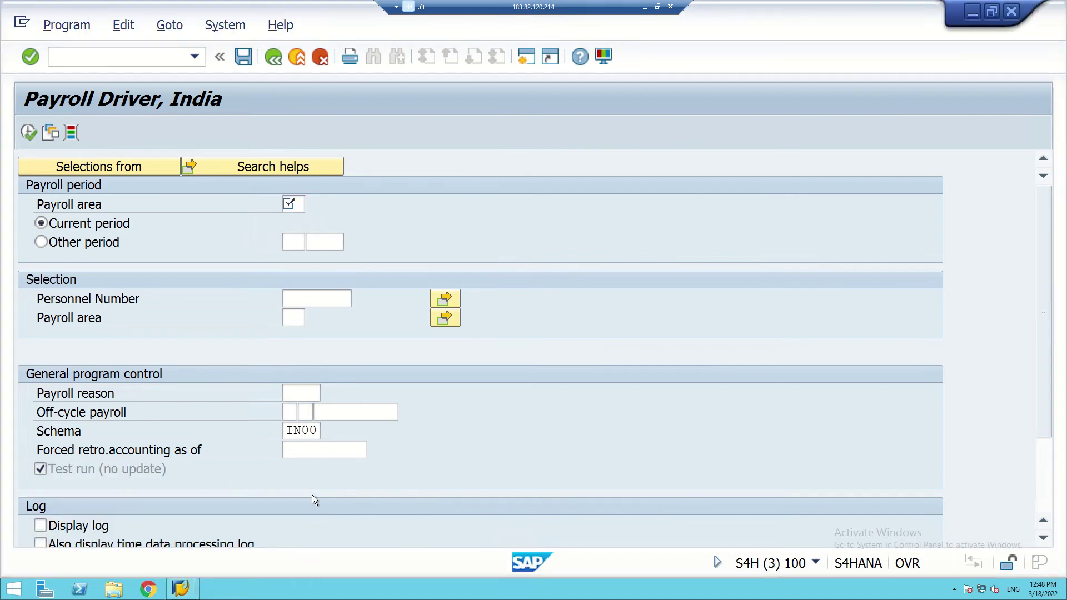
scroll(114, 425, "up", 1)
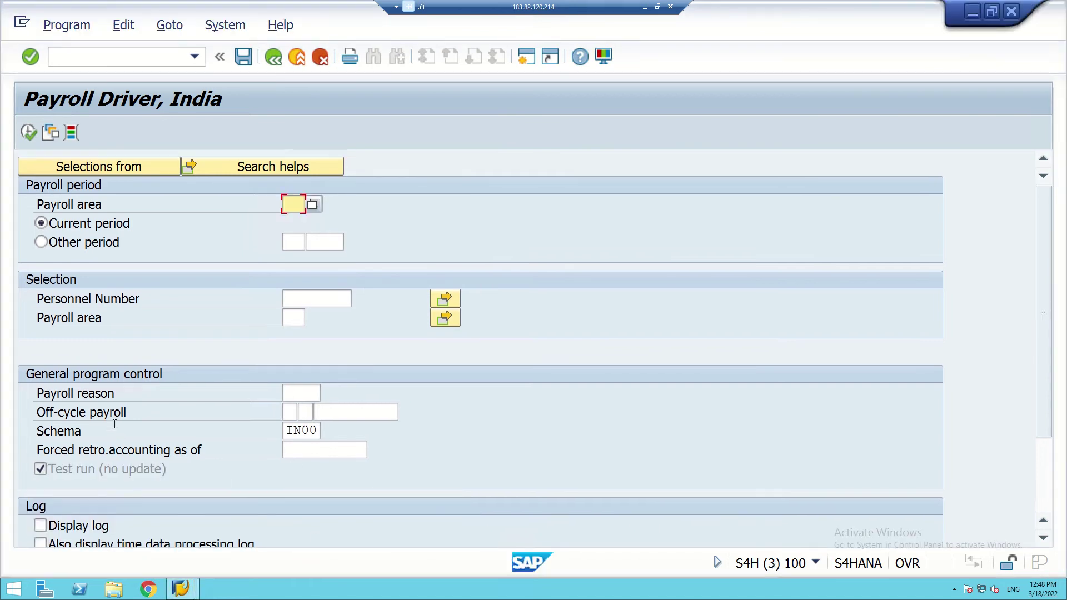
scroll(218, 319, "down", 3)
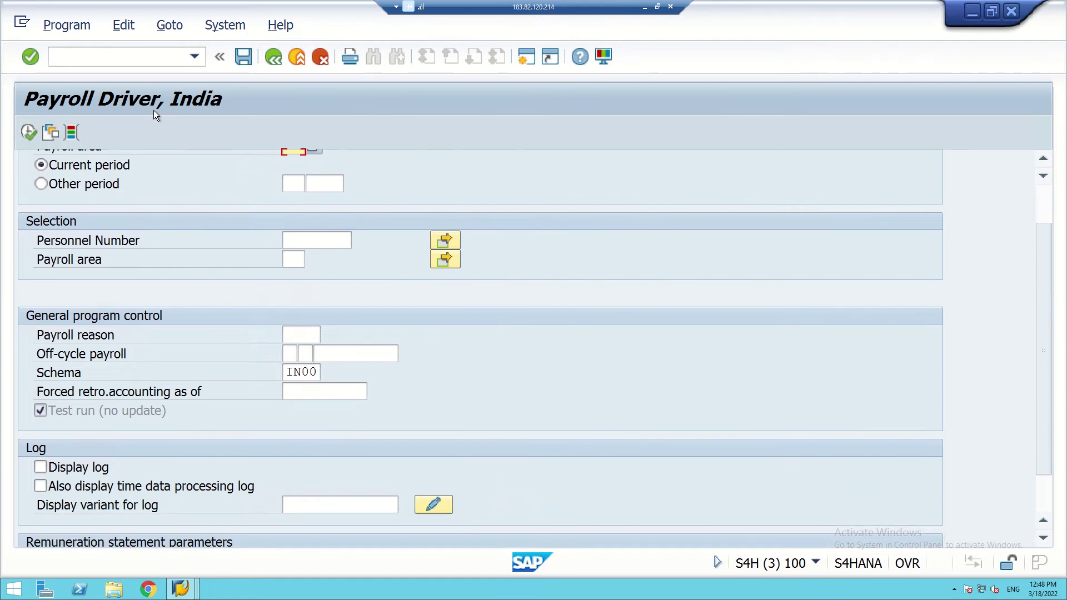
scroll(158, 225, "up", 1)
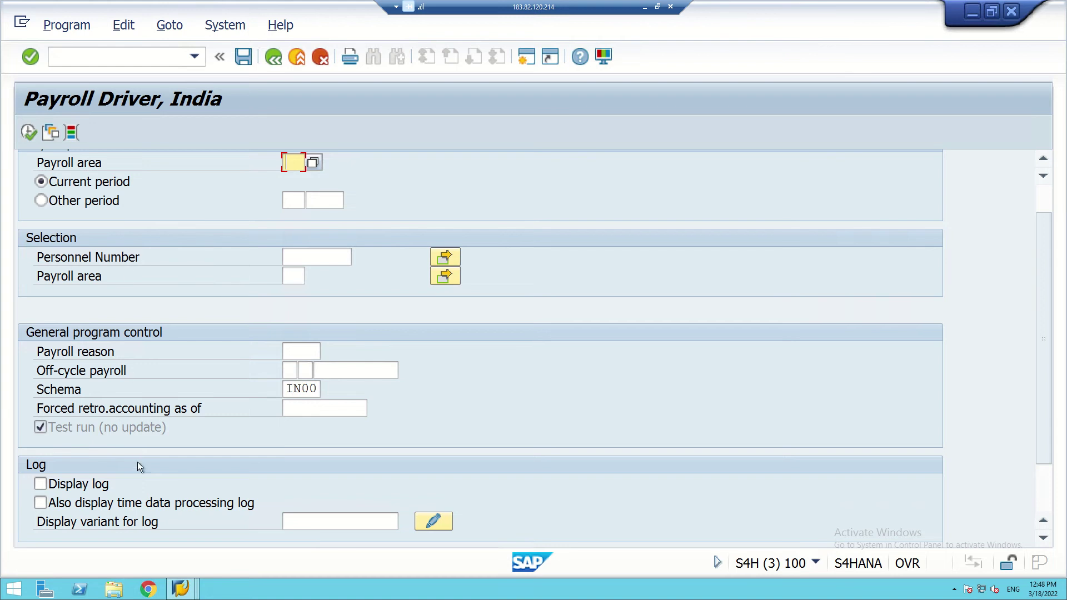
Return to the PC00_M40_CALC session and turn off the Test run (no update) option.
left_click(188, 594)
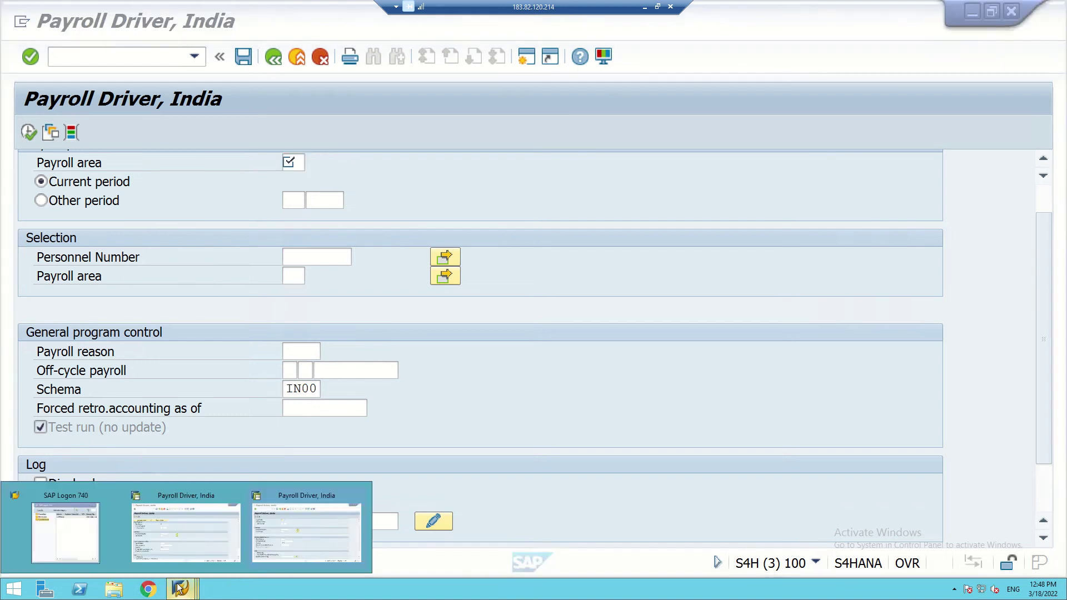
left_click(181, 539)
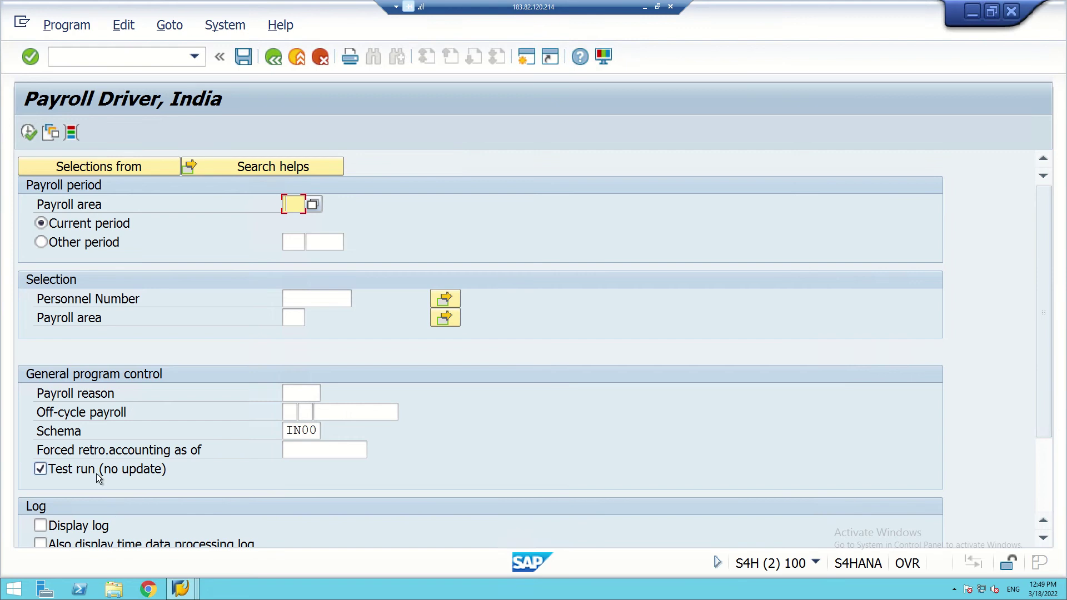
left_click(41, 468)
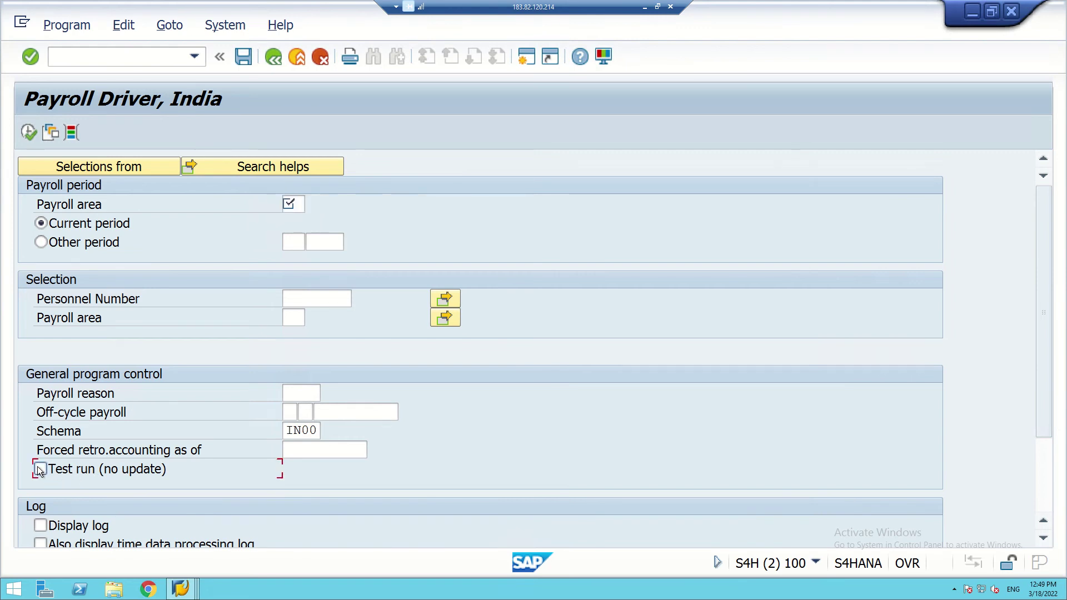
left_click(40, 470)
left_click(39, 469)
View the permitted values for the schema and the payroll reason, closing both lists without choosing an entry.
left_click(305, 430)
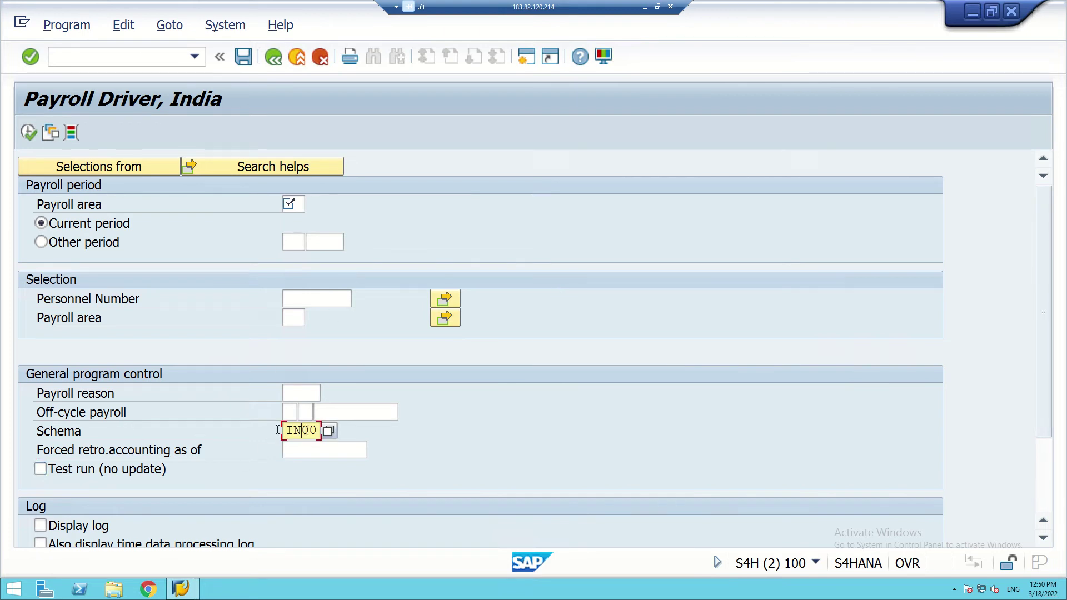
left_click(329, 433)
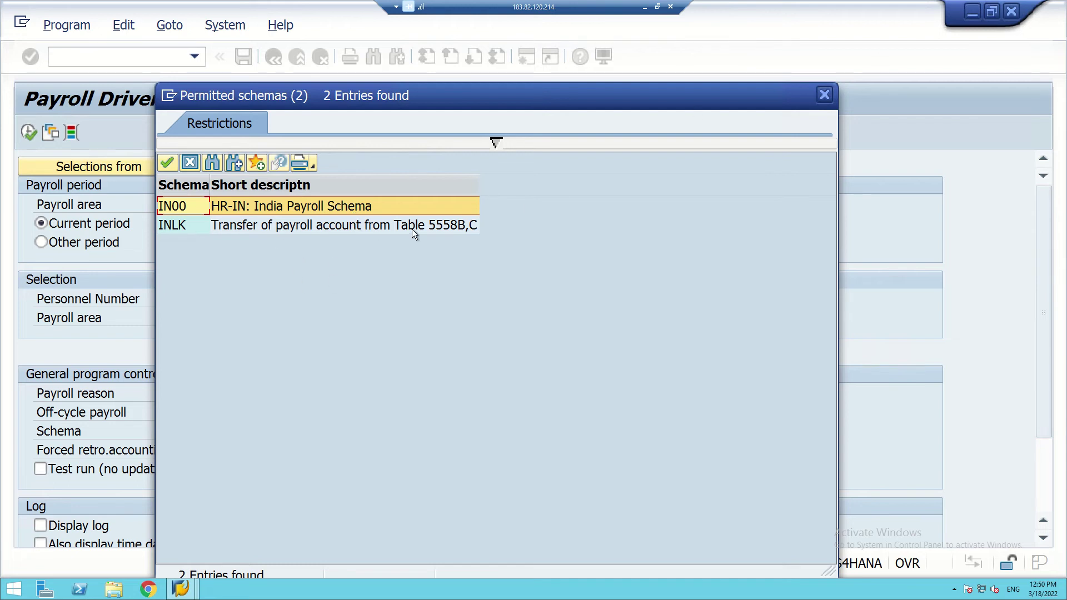
left_click(825, 94)
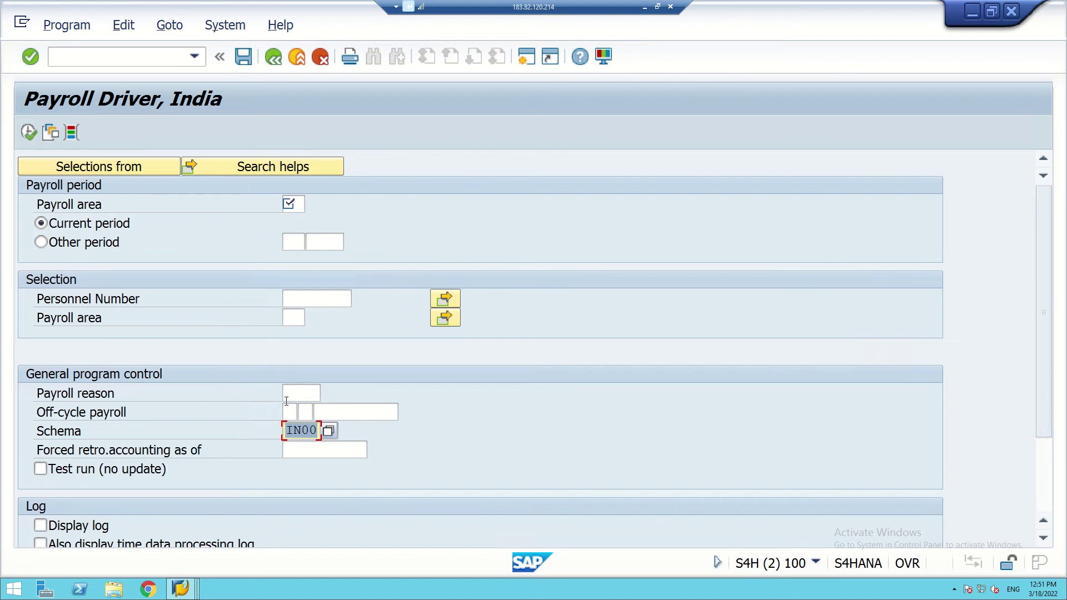
left_click(308, 392)
left_click(328, 390)
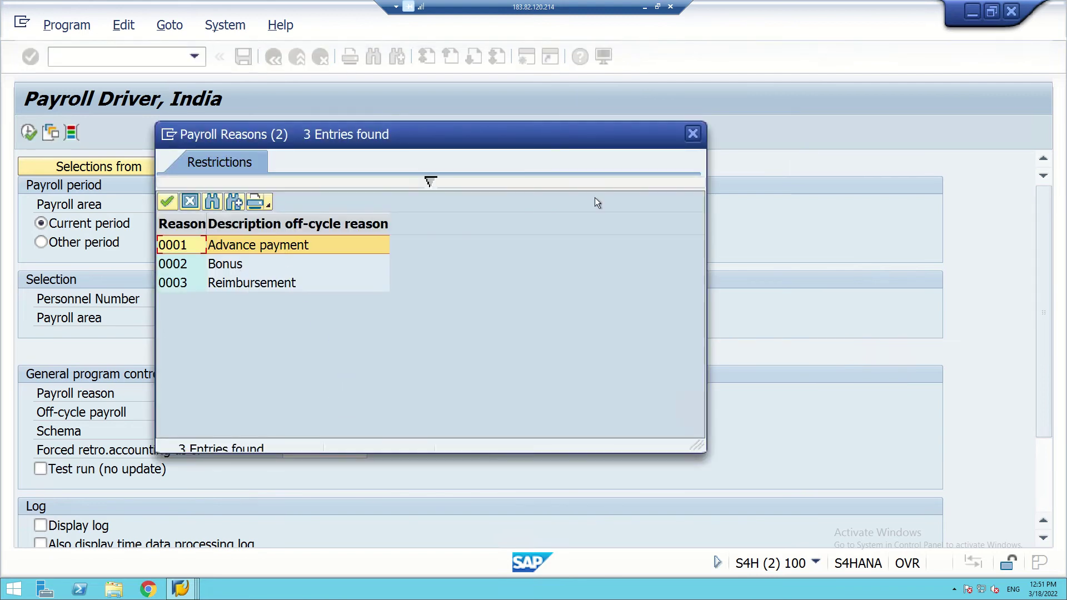
left_click(693, 134)
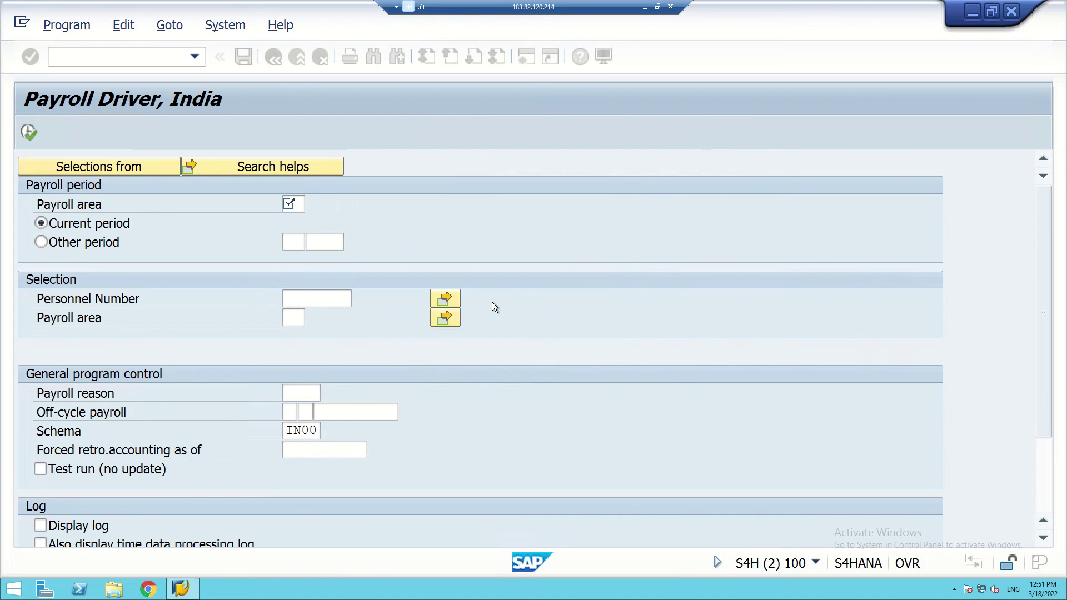
View the off-cycle payroll date calendar and the available payroll types, closing both without choosing a value.
left_click(346, 410)
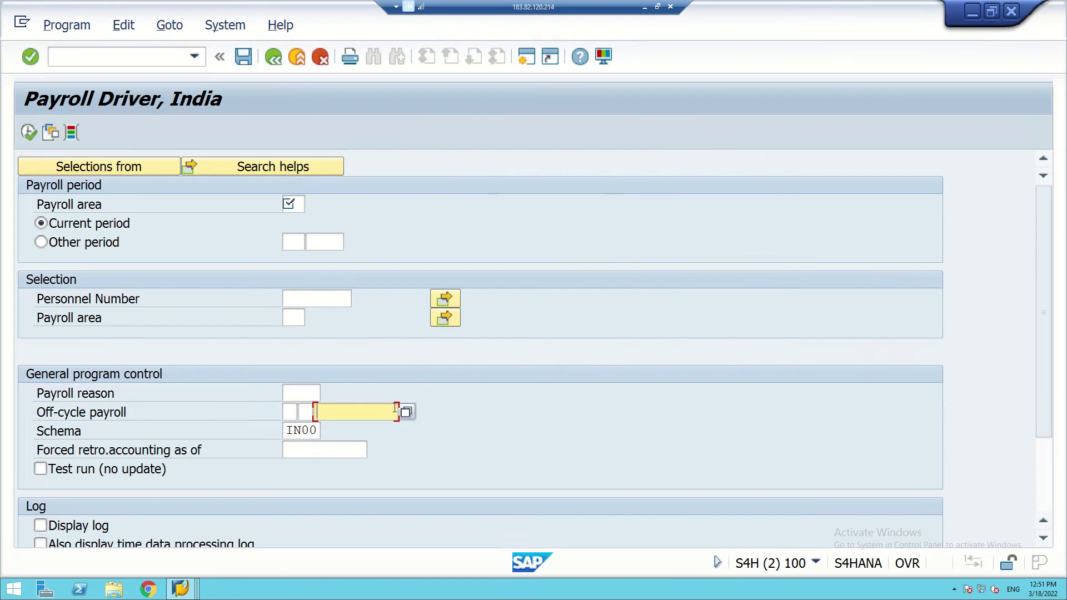
left_click(407, 413)
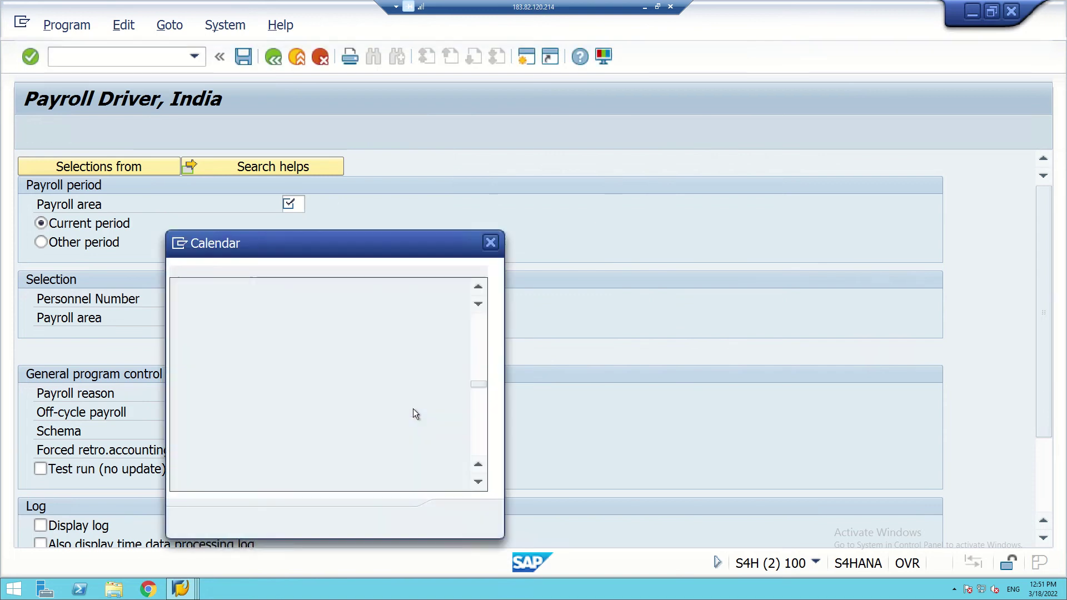
left_click(492, 243)
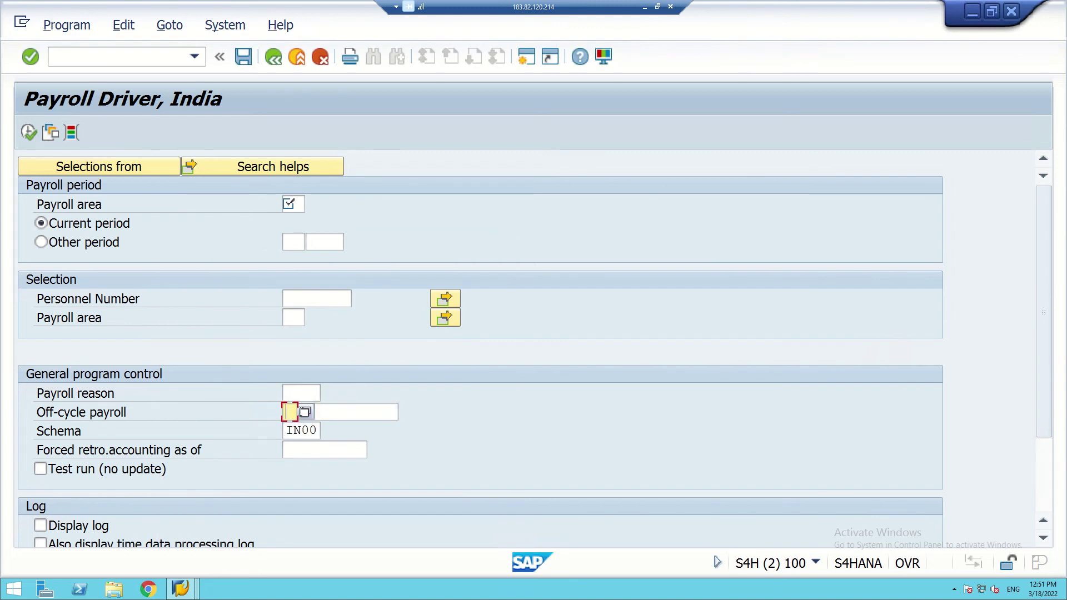
left_click(304, 412)
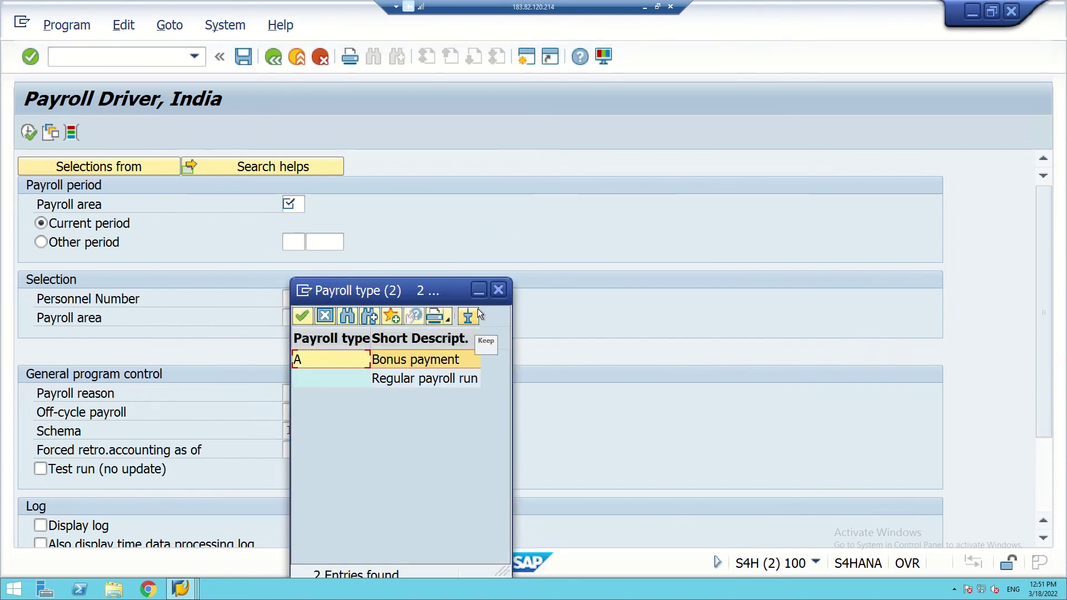
left_click(499, 289)
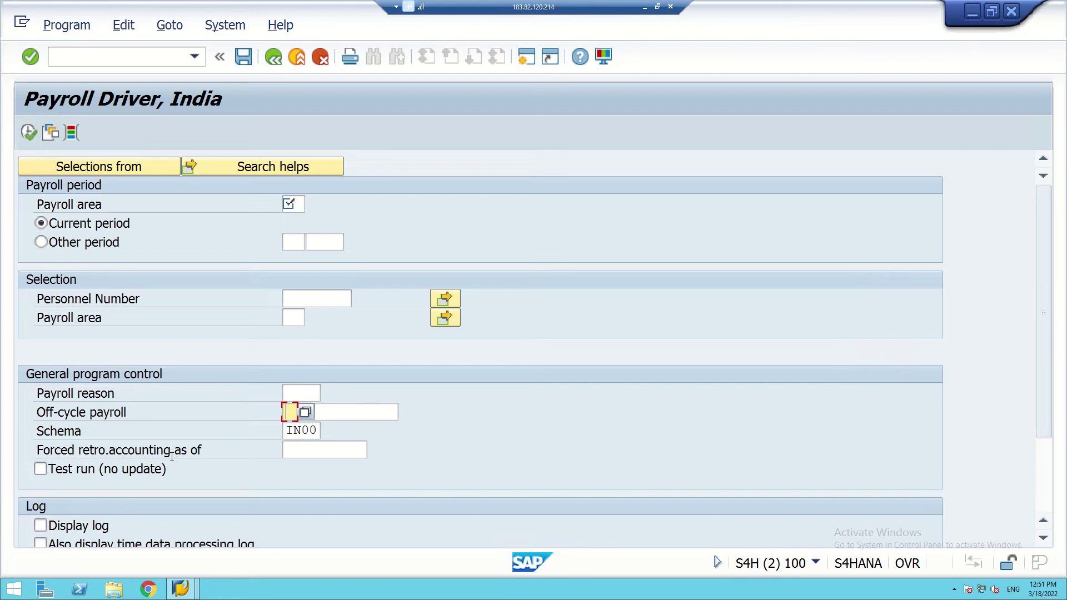
Review the log options and the remuneration statement parameters of the payroll driver.
scroll(270, 423, "down", 4)
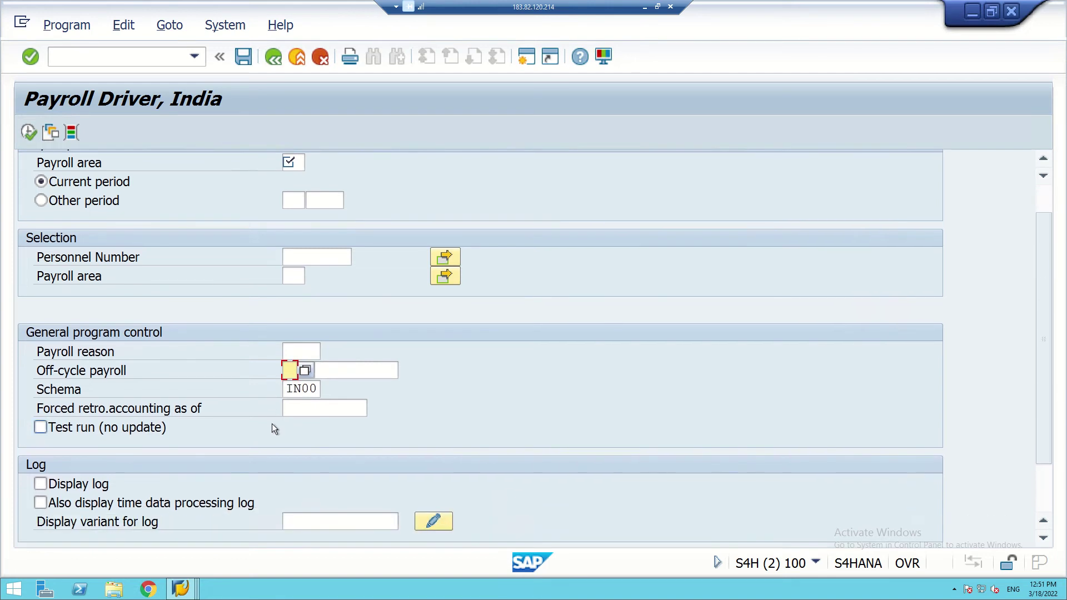
scroll(44, 444, "down", 1)
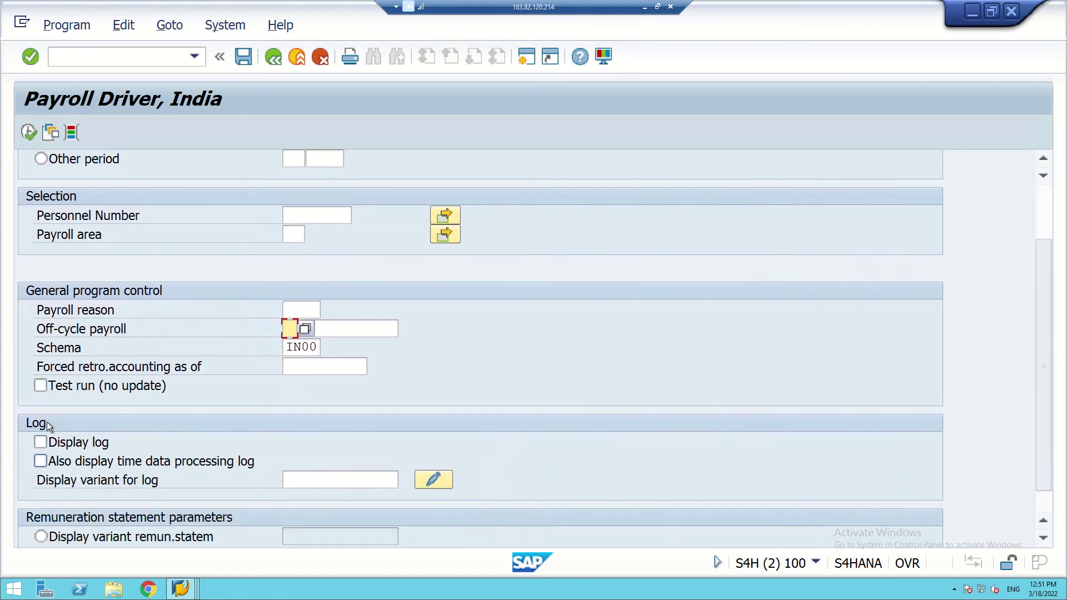
scroll(156, 433, "down", 1)
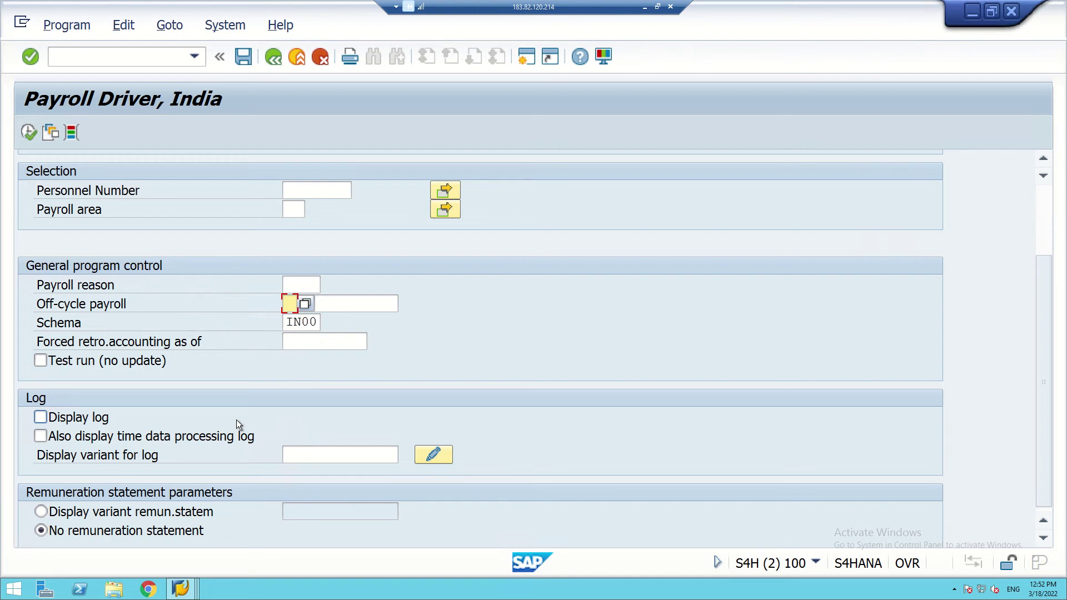
scroll(236, 424, "down", 1)
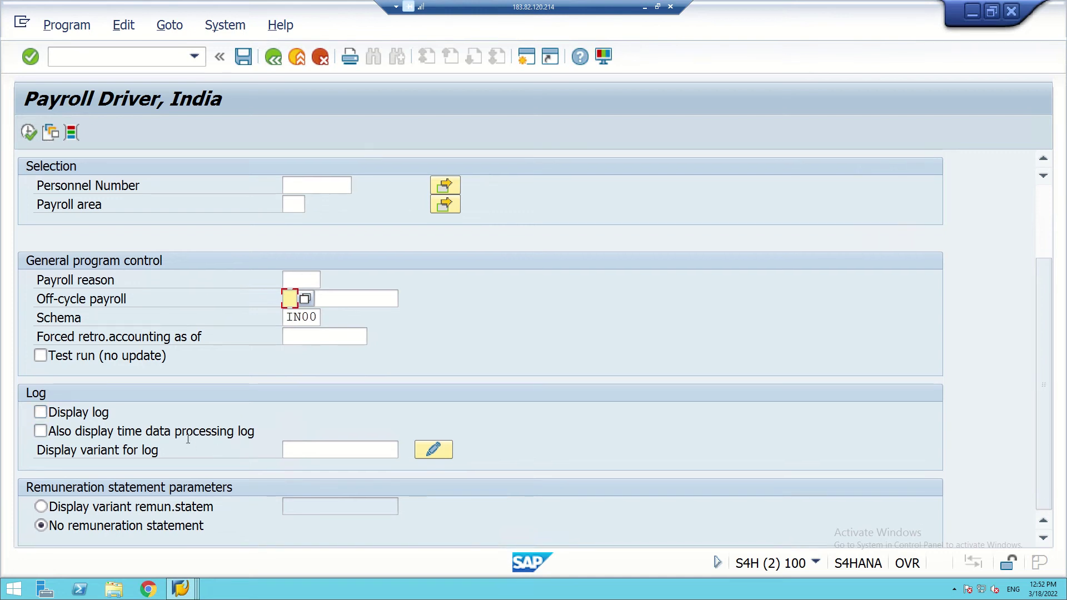
scroll(187, 439, "up", 1)
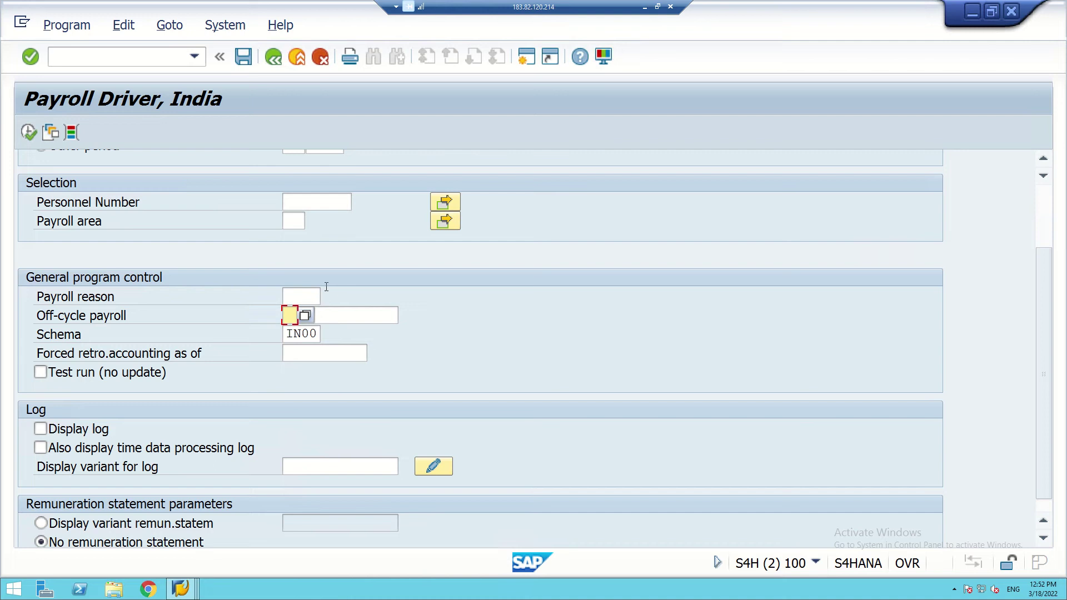
Close the payroll simulation session, keeping the PC00_M40_CALC session open.
mouse_move(180, 588)
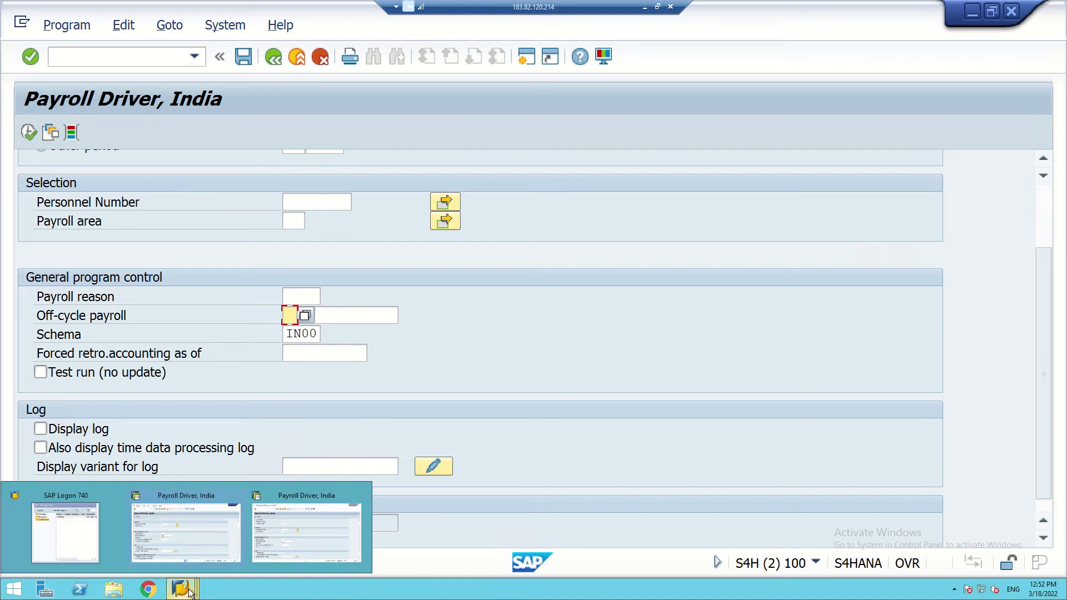
left_click(358, 495)
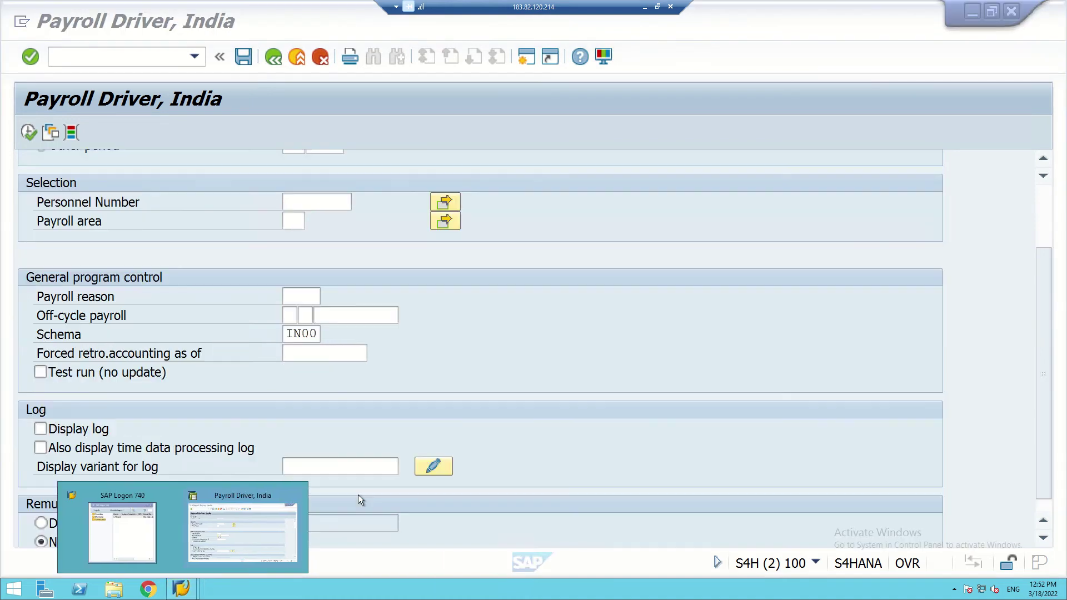
mouse_move(181, 588)
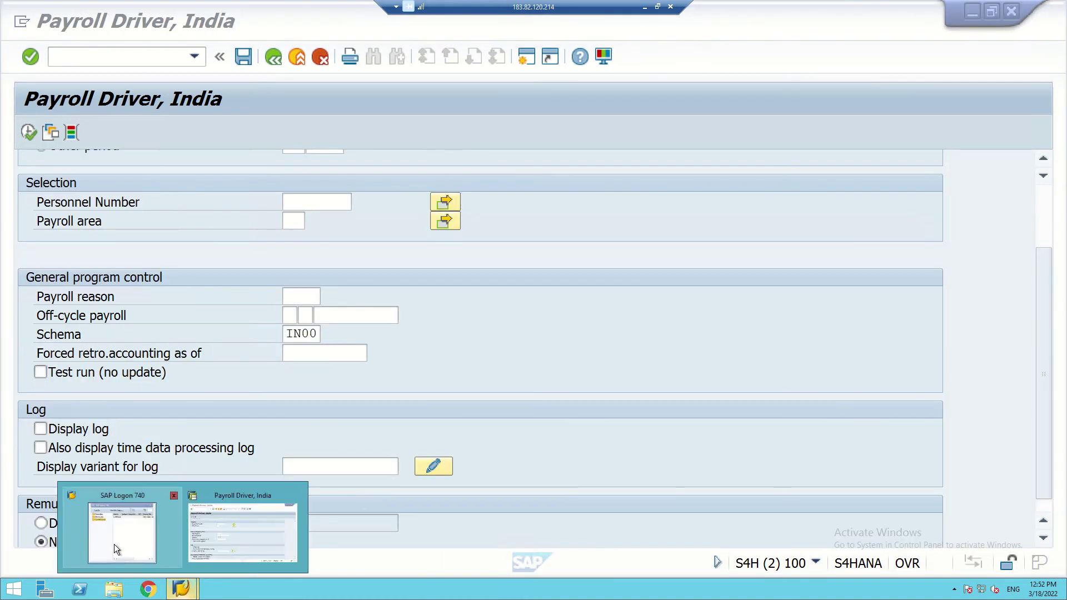
Open a new SAP session and start the Off-Cycle Workbench for India with transaction PUOC_40.
left_click(113, 542)
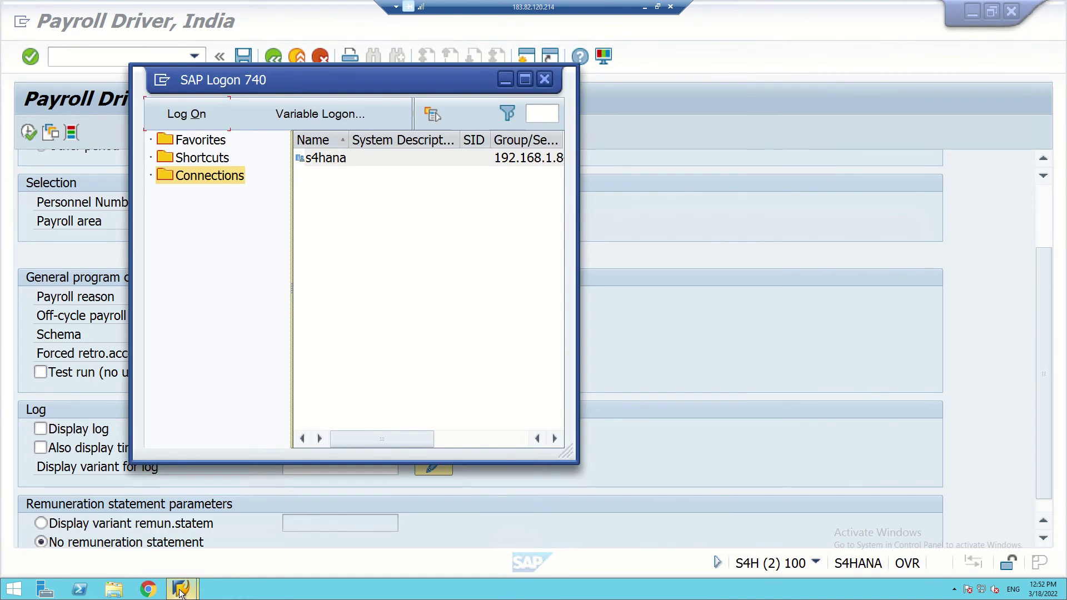
left_click(221, 552)
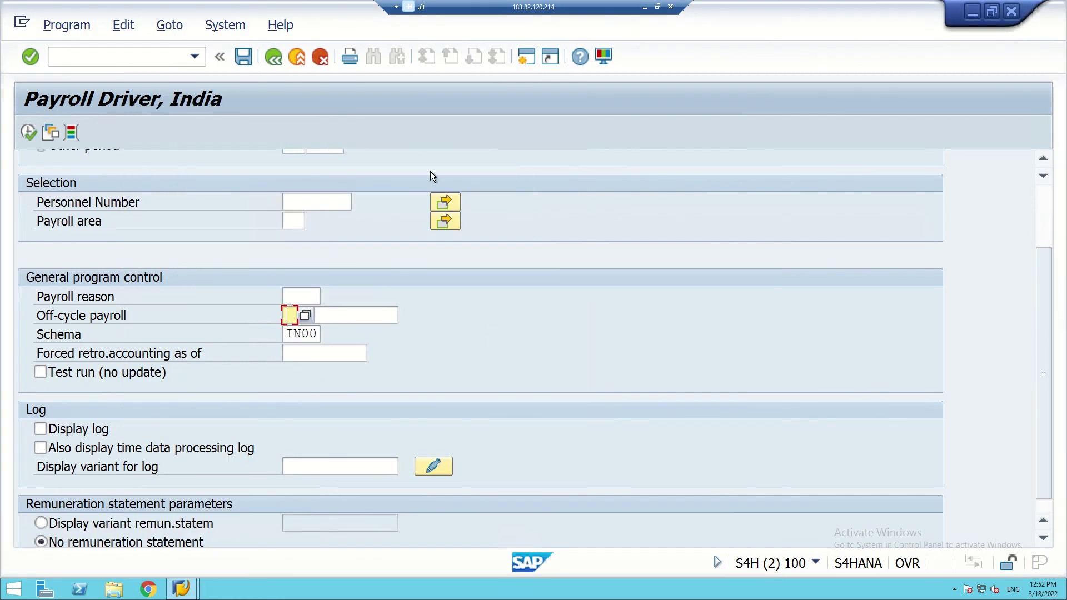
left_click(526, 58)
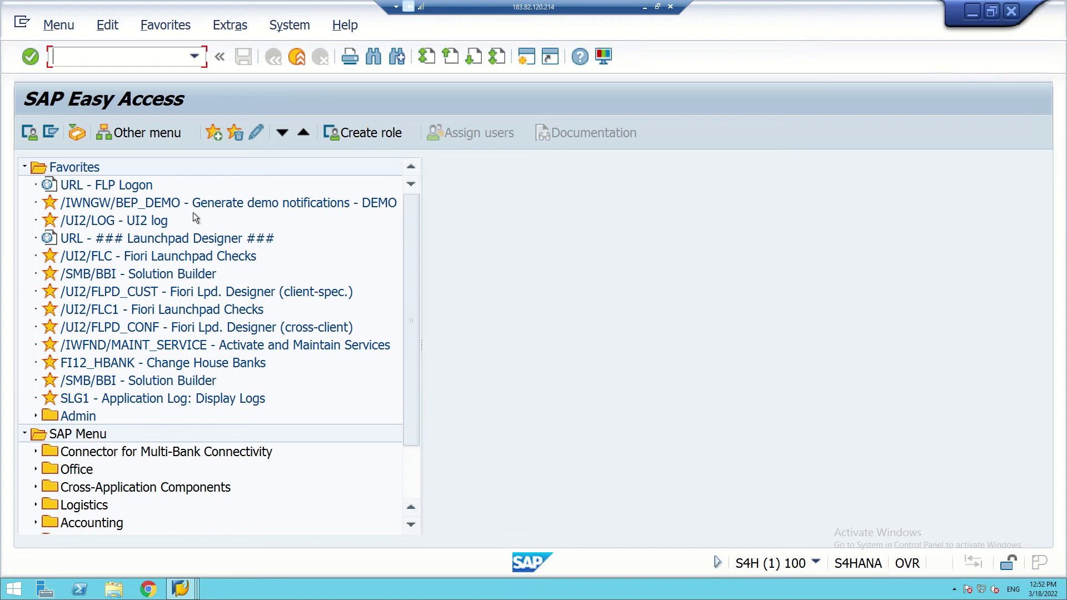
type("PUOC")
type("40")
key("Return")
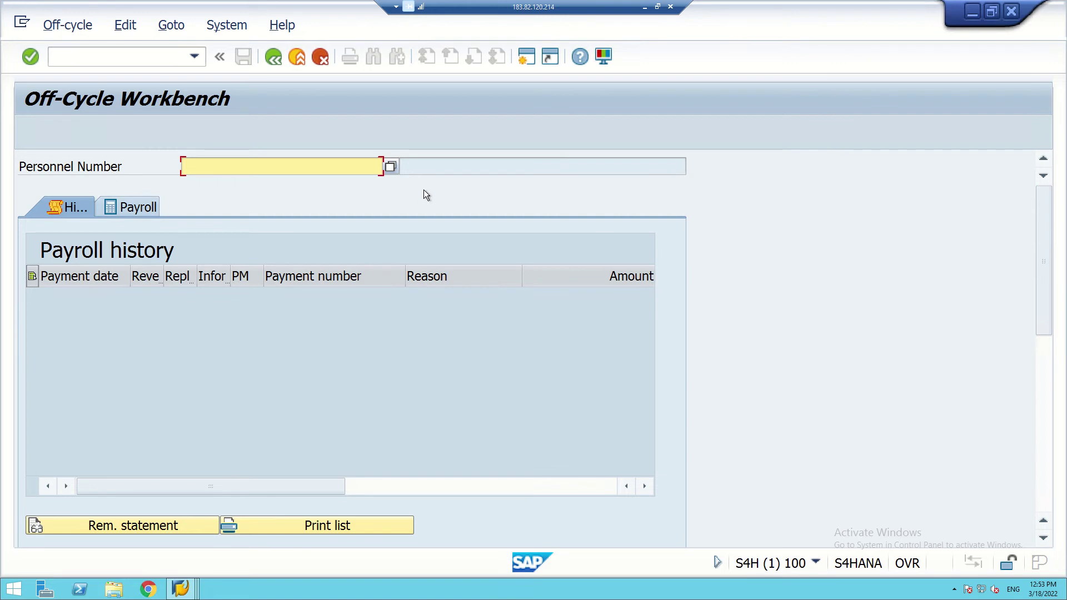
Check the personnel number search help and try to open the off-cycle payroll view for an entered personnel number.
left_click(391, 167)
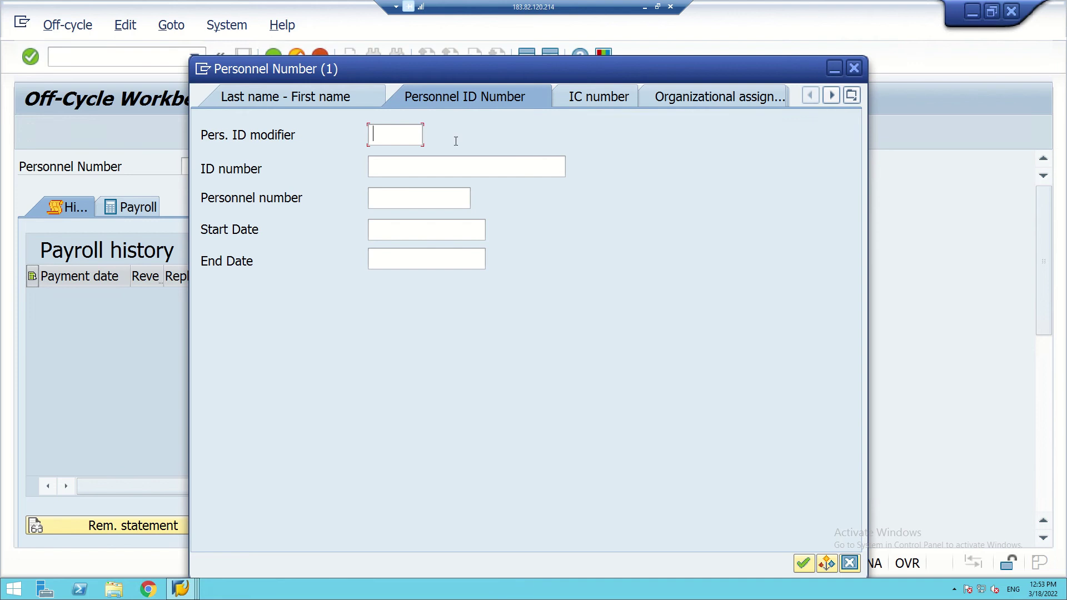
key("Escape")
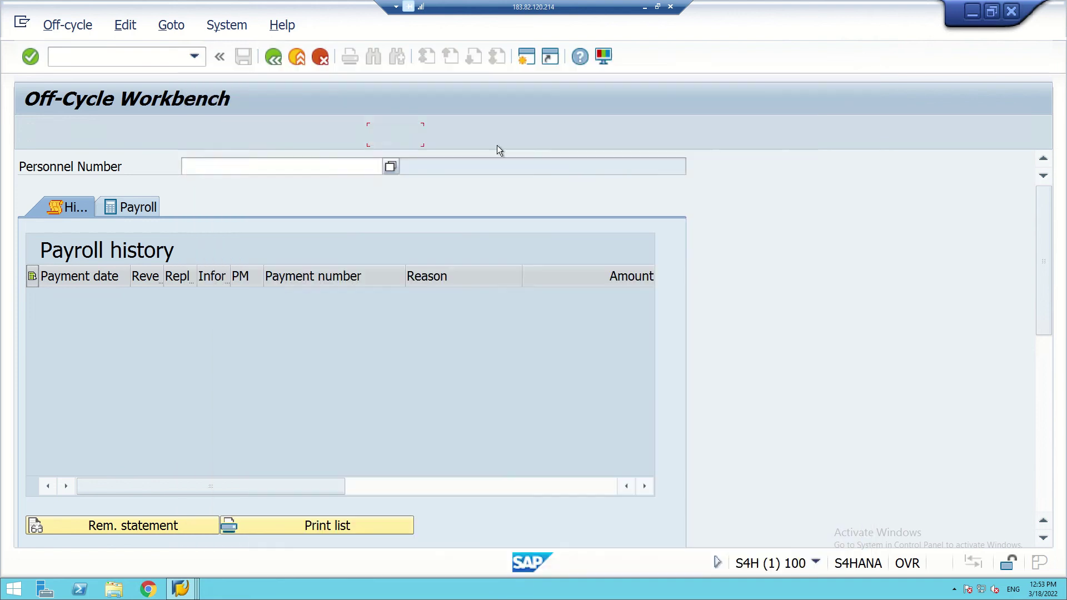
left_click(136, 209)
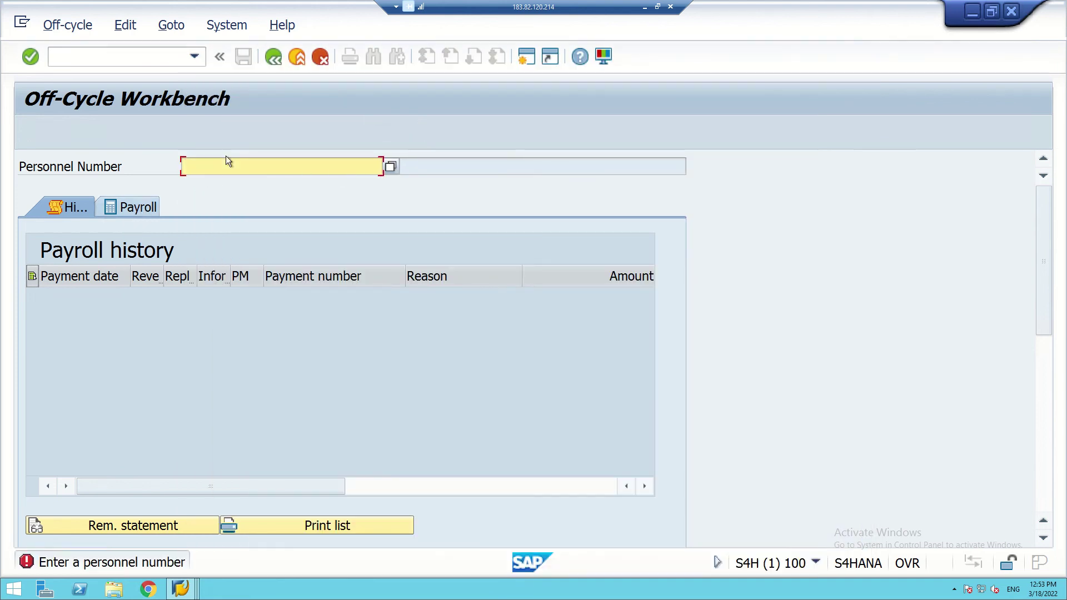
type("30")
key("Return")
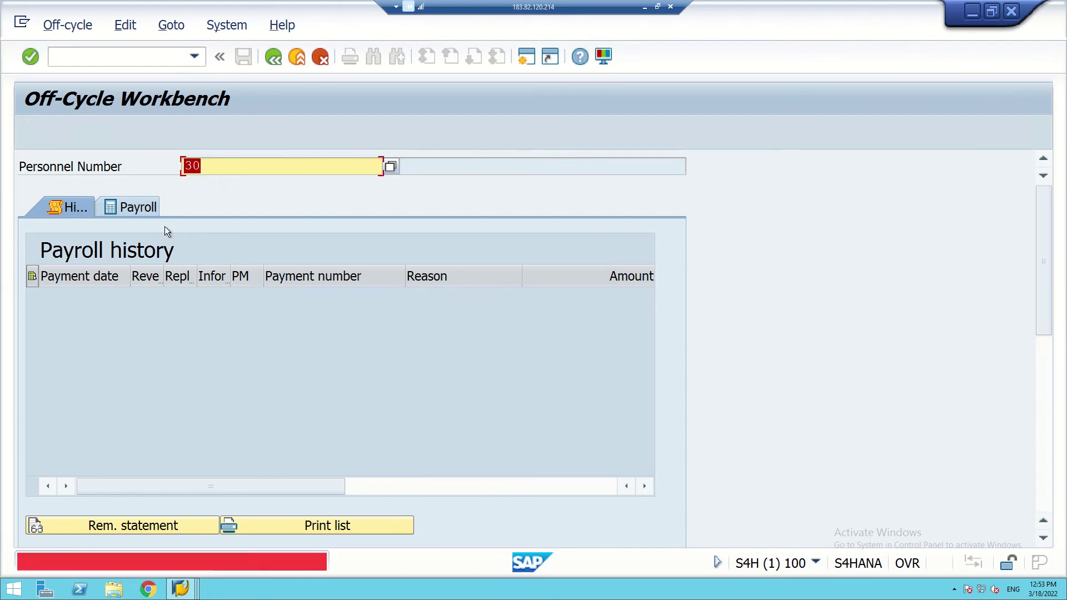
left_click(131, 208)
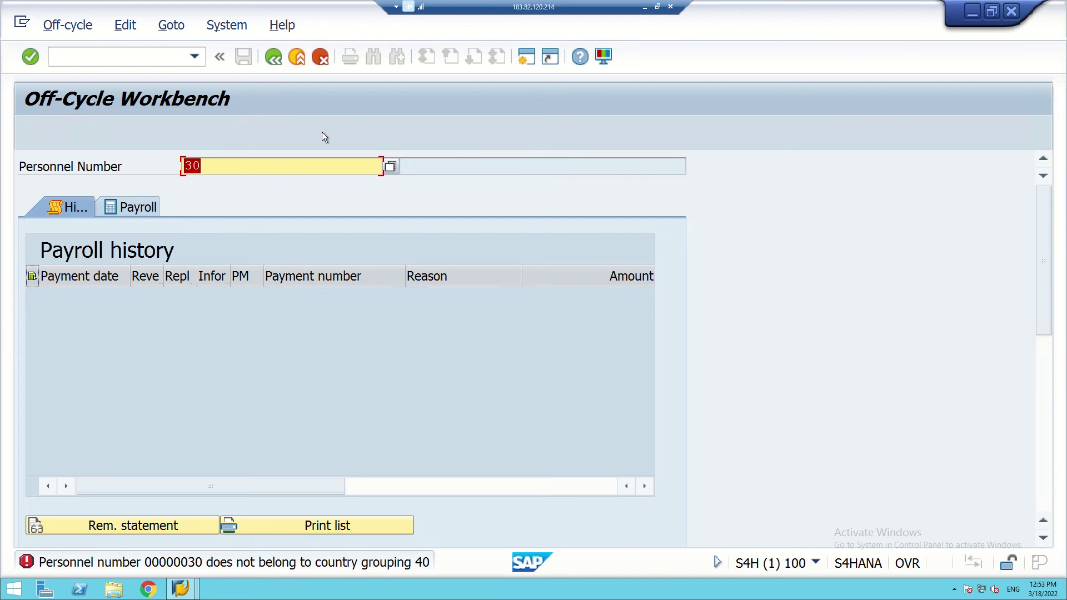
left_click(145, 211)
Open another session and start the HR time evaluation with transaction PT60.
left_click(527, 56)
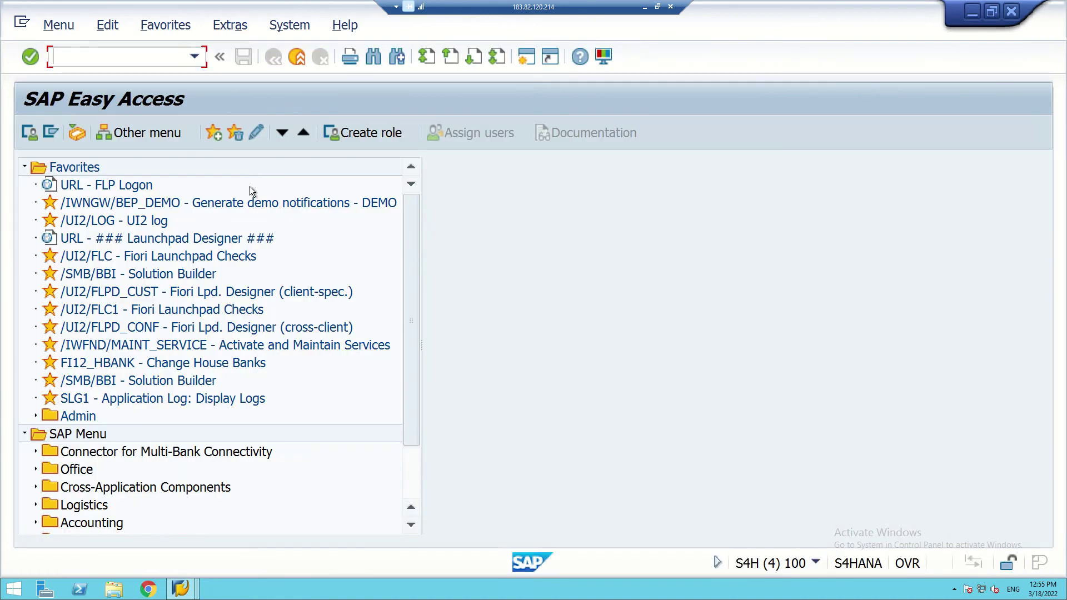
type("PT60")
key("Return")
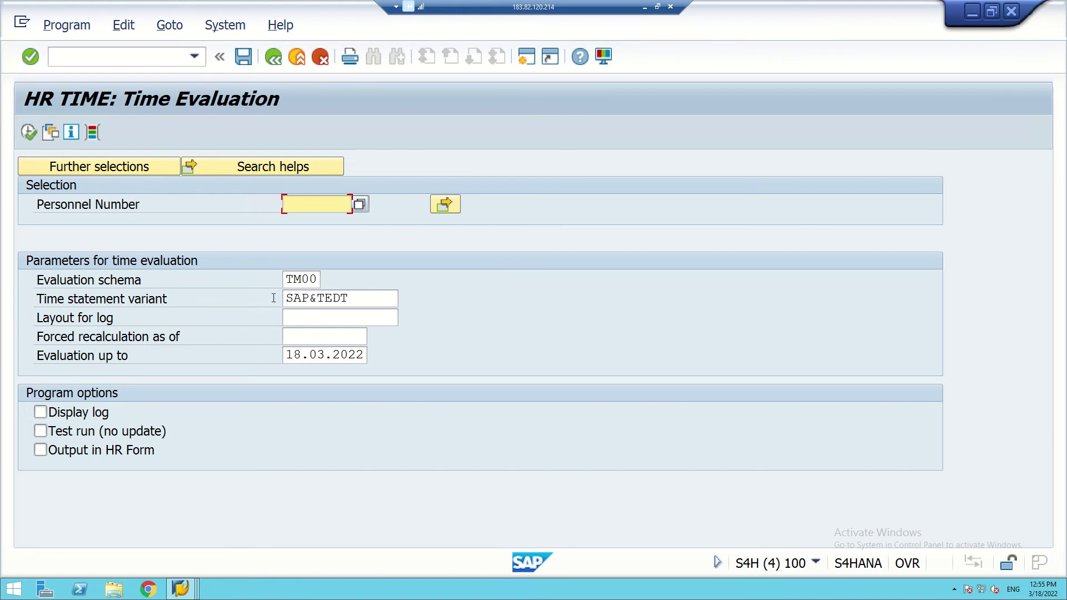
View the allowed evaluation schemas for time evaluation, closing the list without choosing an entry.
left_click(294, 279)
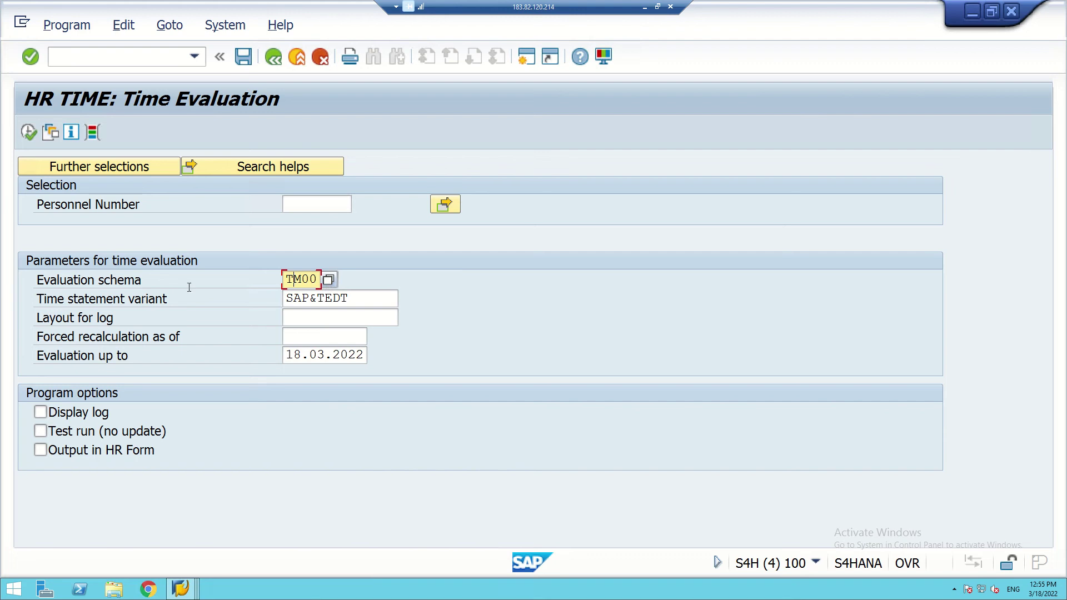
left_click(330, 282)
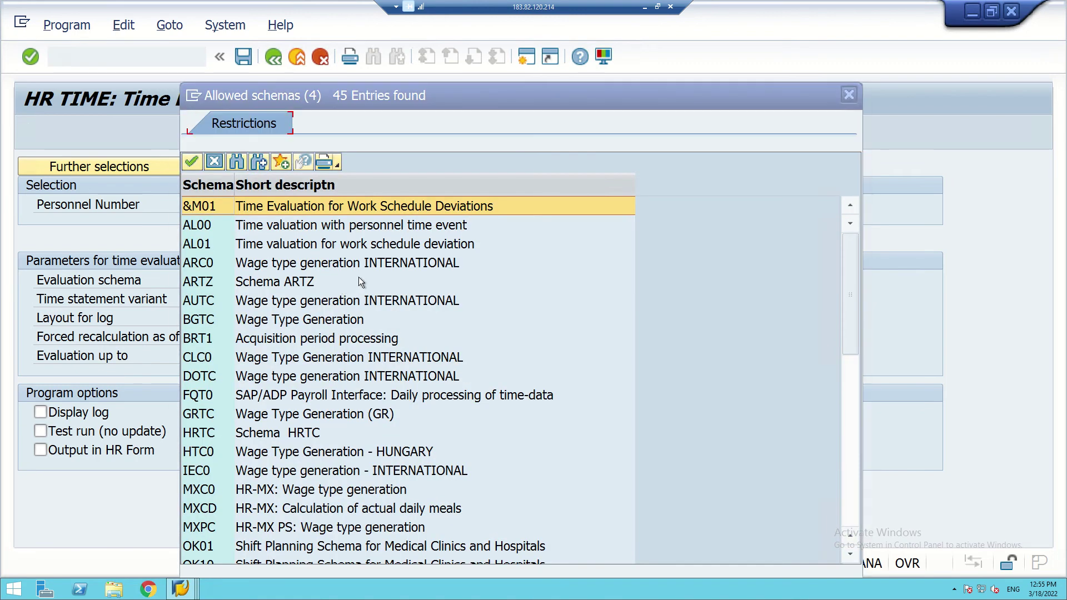
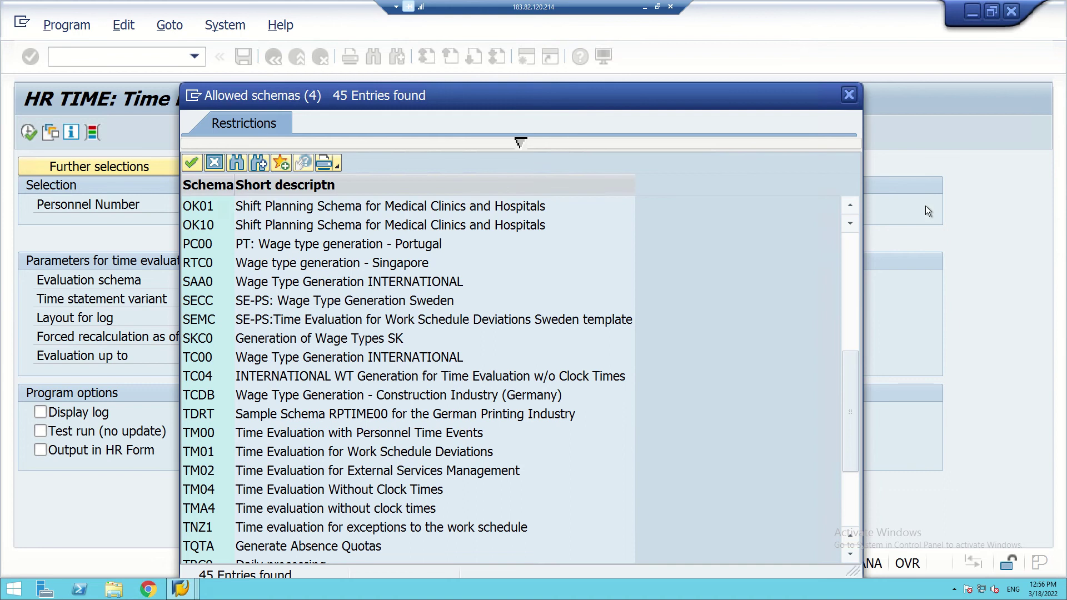
left_click(848, 97)
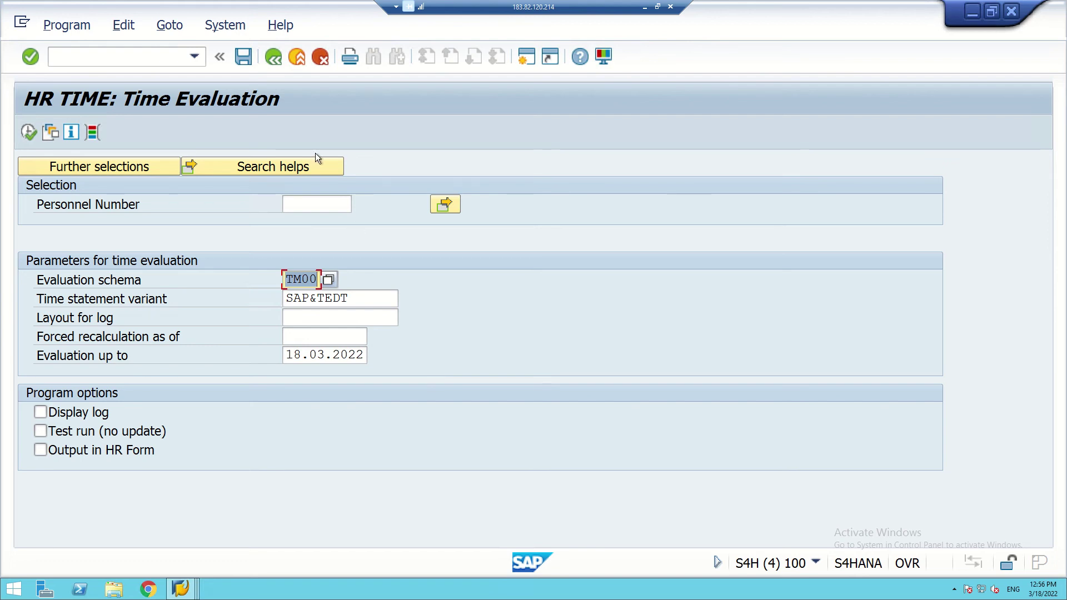
Leave the time evaluation and start the accounting posting run with transaction PC00_M99_CIPE.
left_click(272, 57)
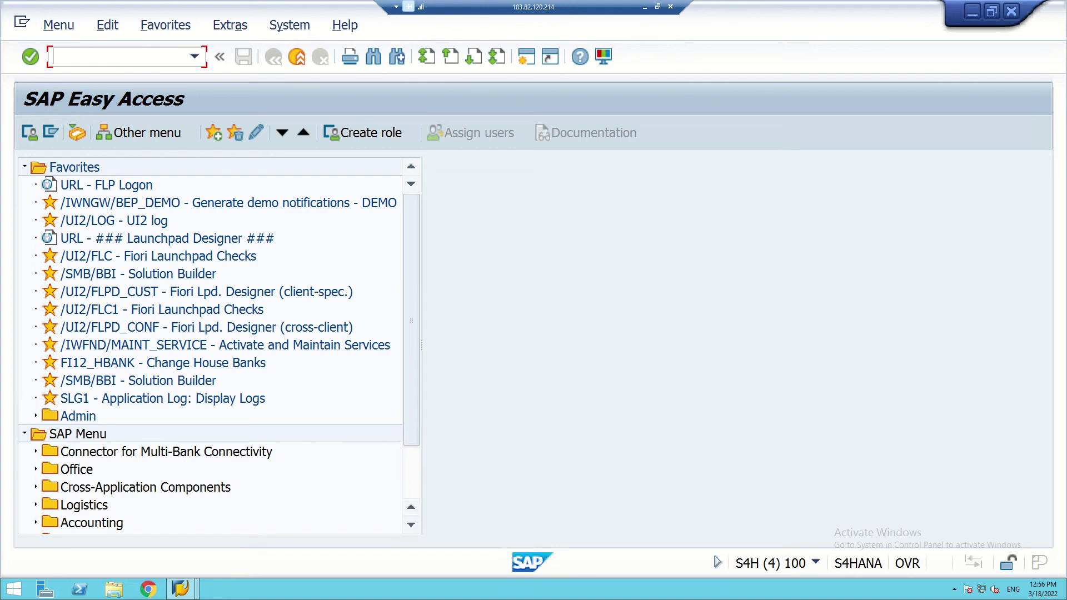
type("PC00_M99_CIPE")
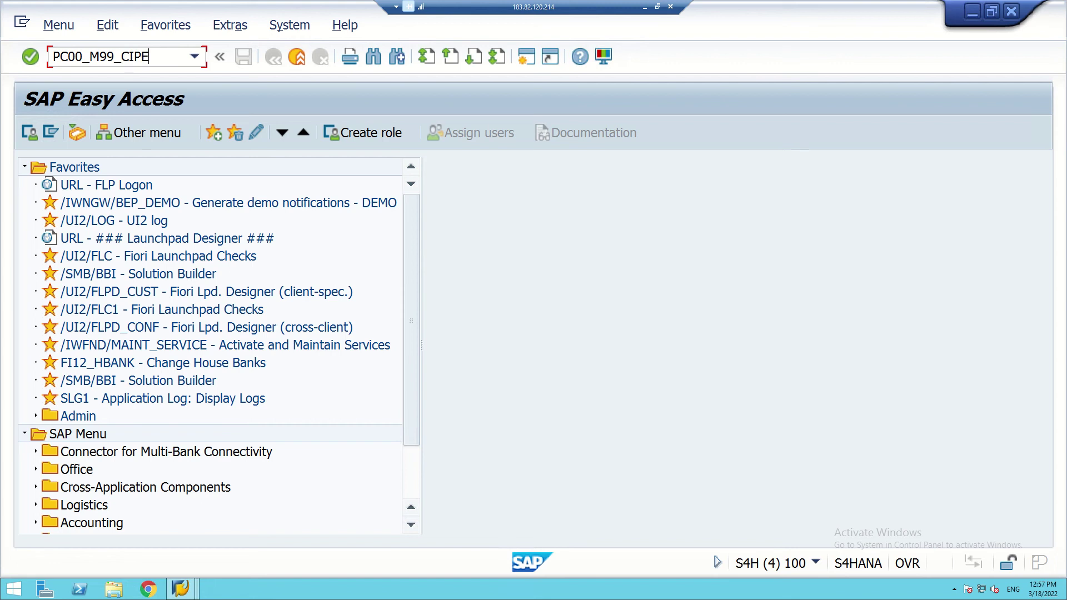
key("Return")
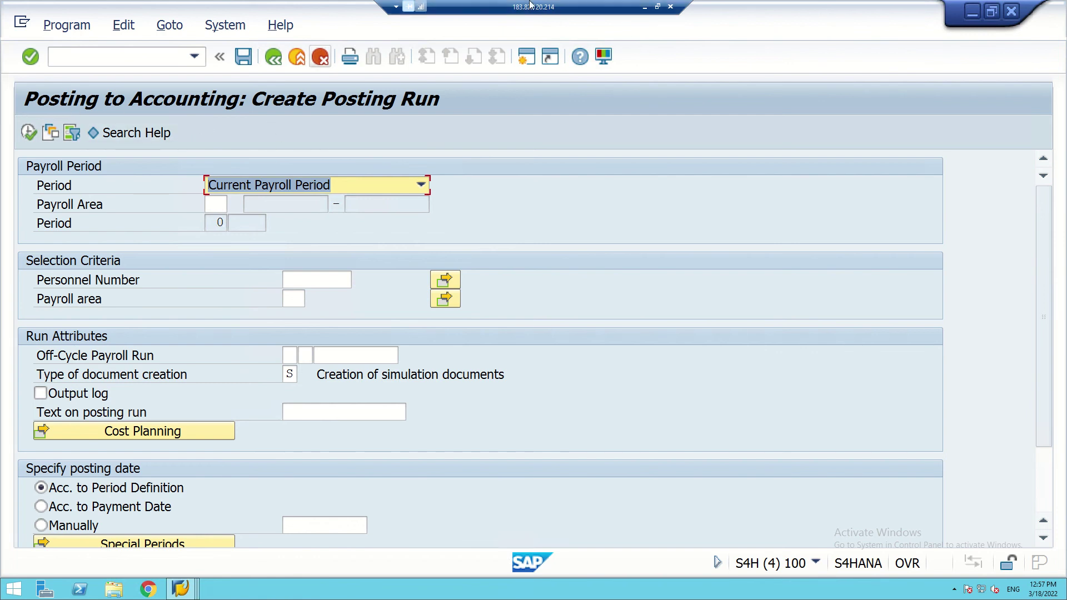
Switch to the PRESENTATION workbook in Excel and examine the JV Simulation and final exit entries in the payroll process table.
left_click(645, 8)
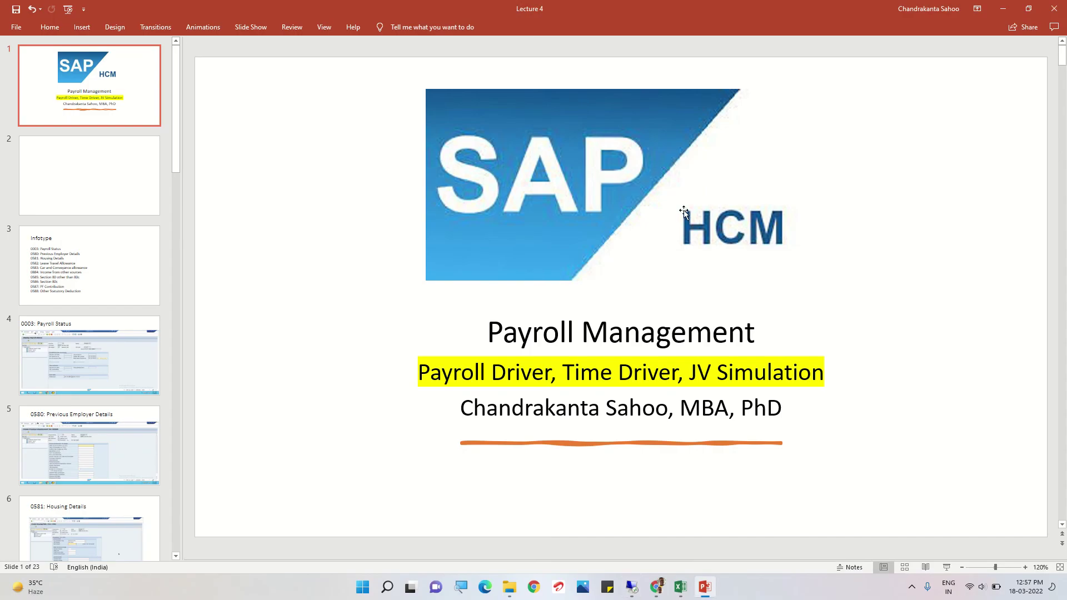
left_click(678, 592)
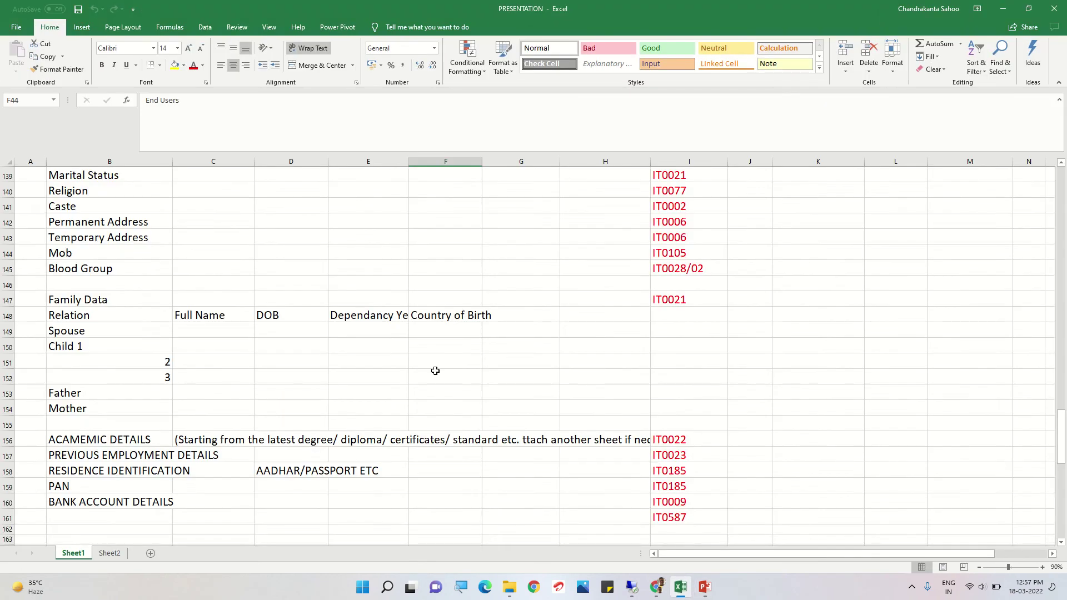
scroll(433, 369, "down", 10)
scroll(432, 367, "down", 1)
scroll(432, 367, "up", 3)
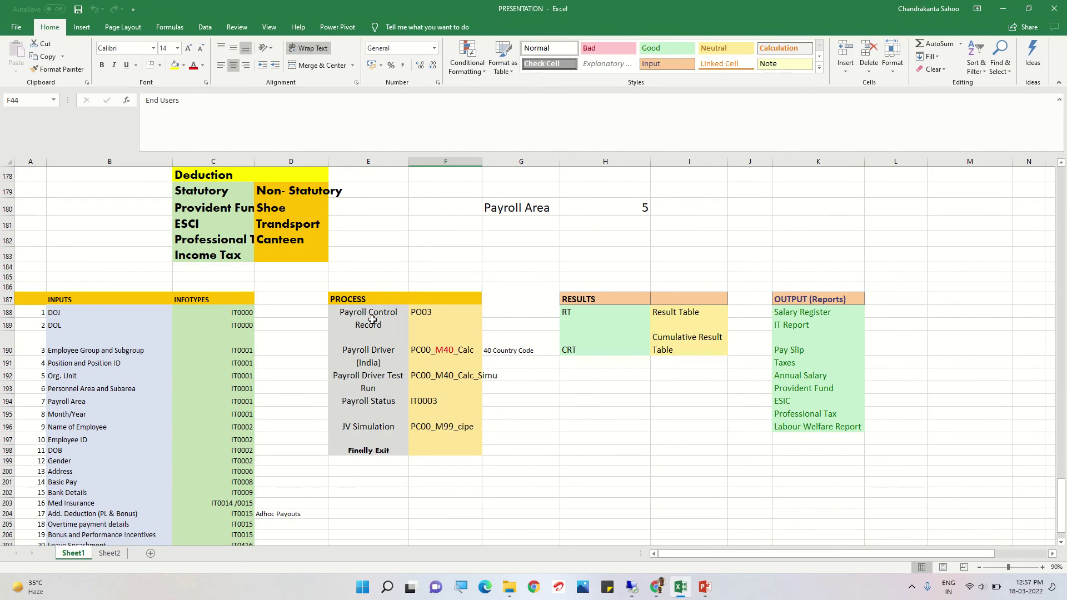
left_click(367, 431)
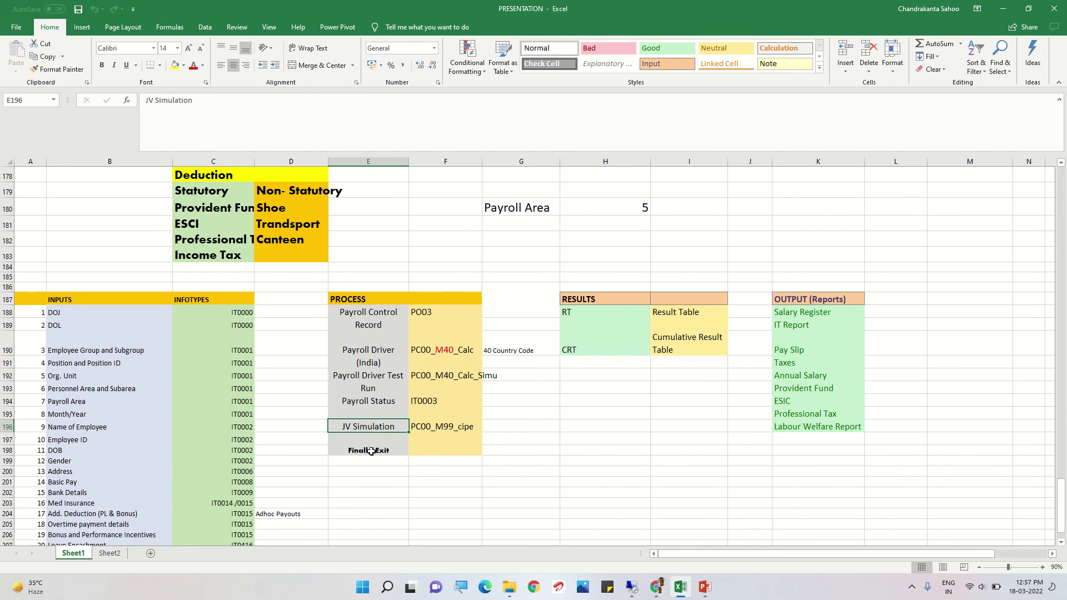
left_click(371, 471)
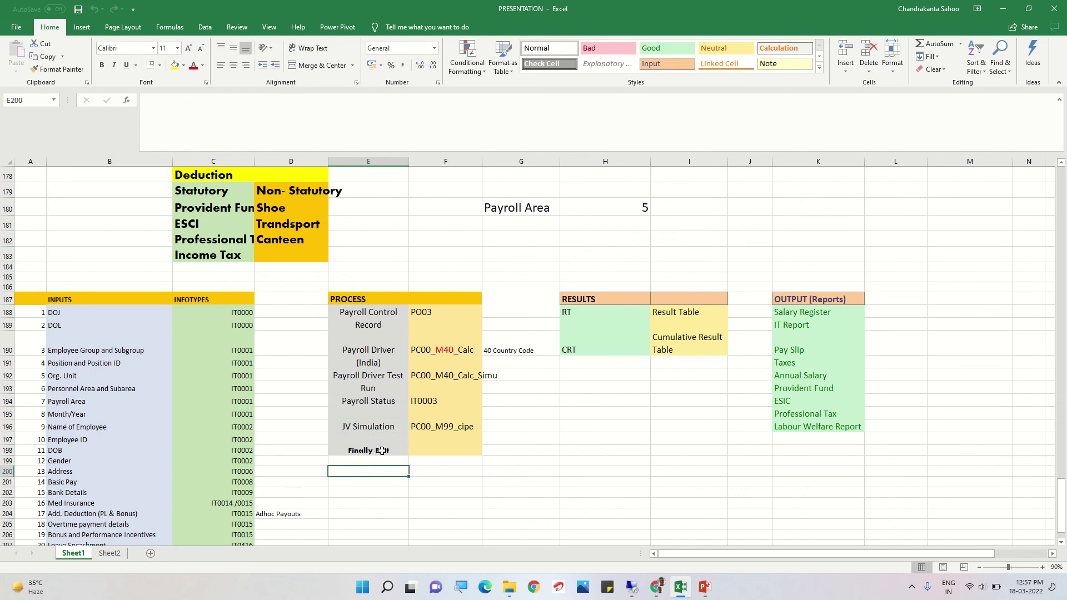
left_click(382, 459)
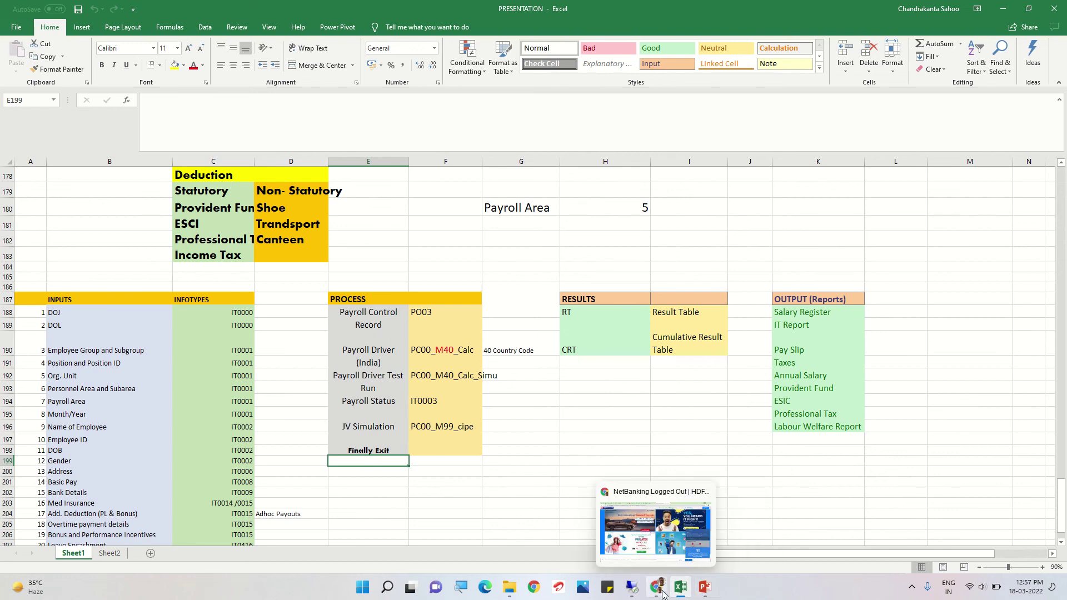
Return to the remote SAP session, check the period options of the posting run, and set the payroll area for the current payroll period to 05.
left_click(631, 593)
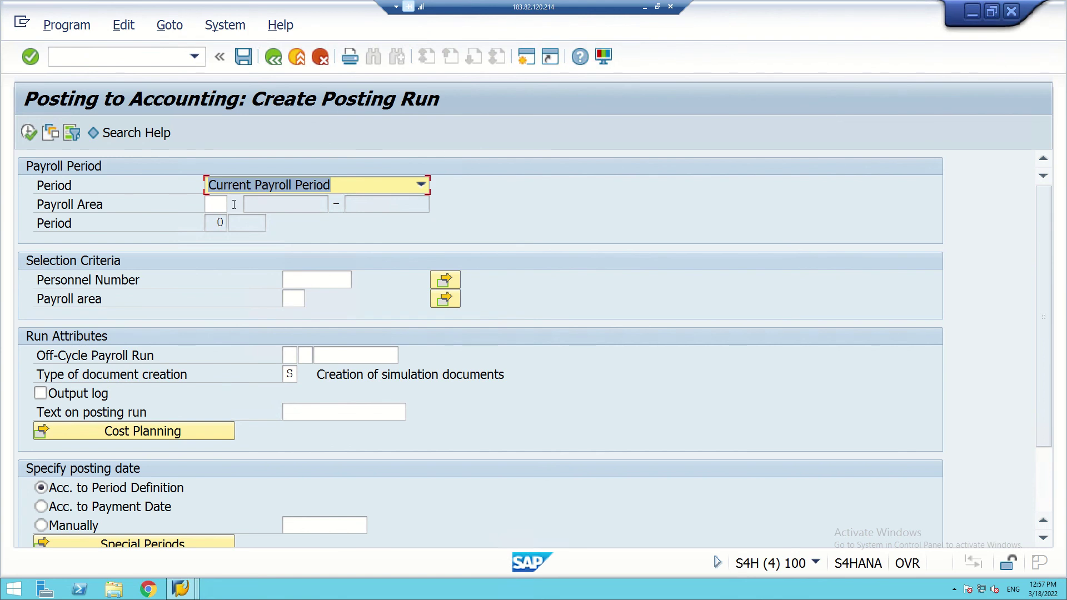
left_click(422, 184)
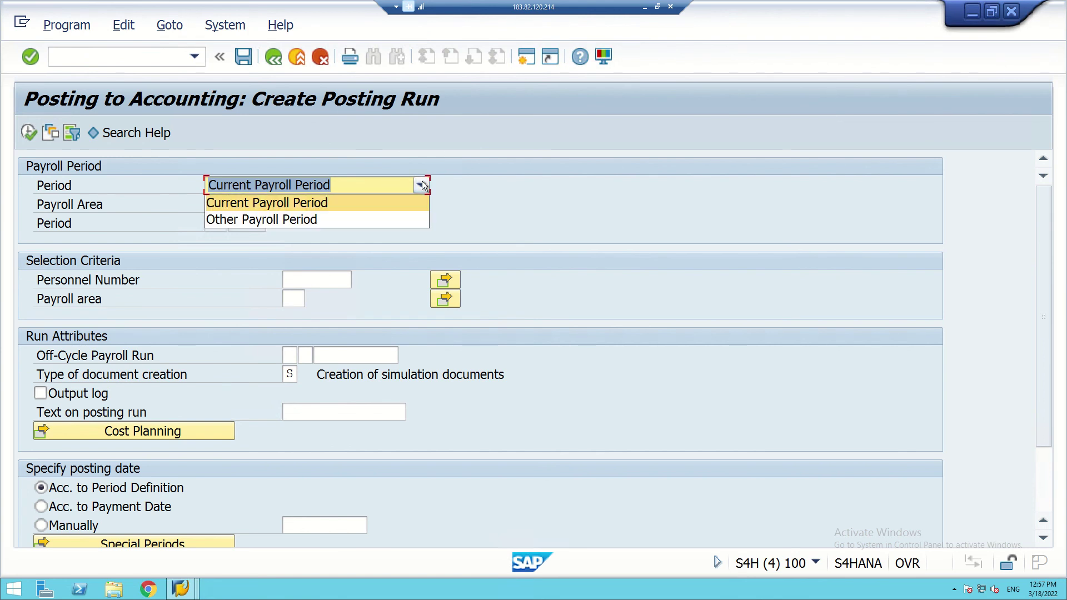
left_click(421, 184)
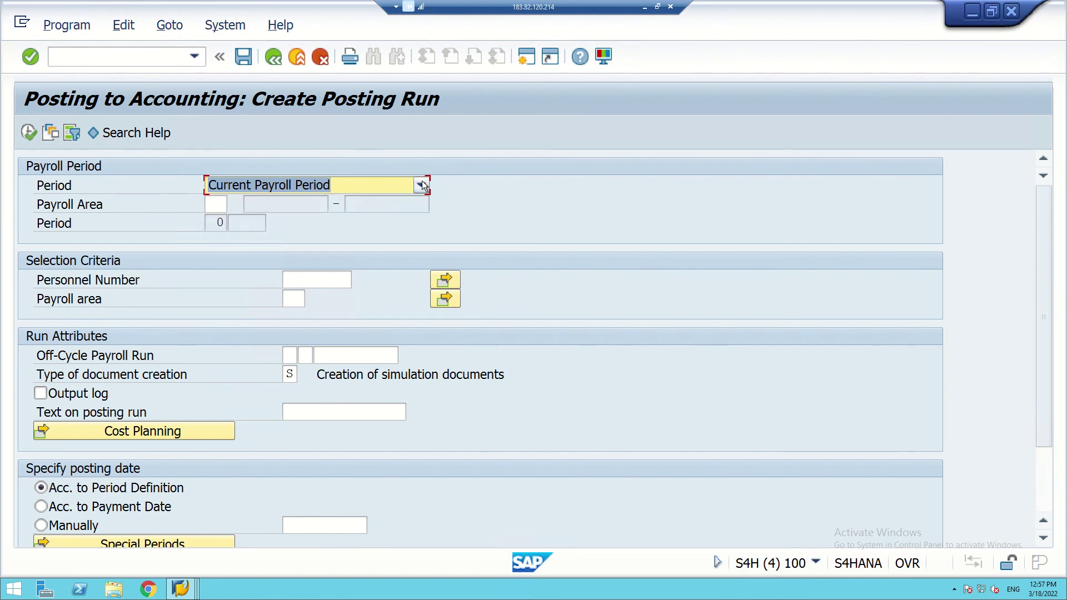
left_click(210, 203)
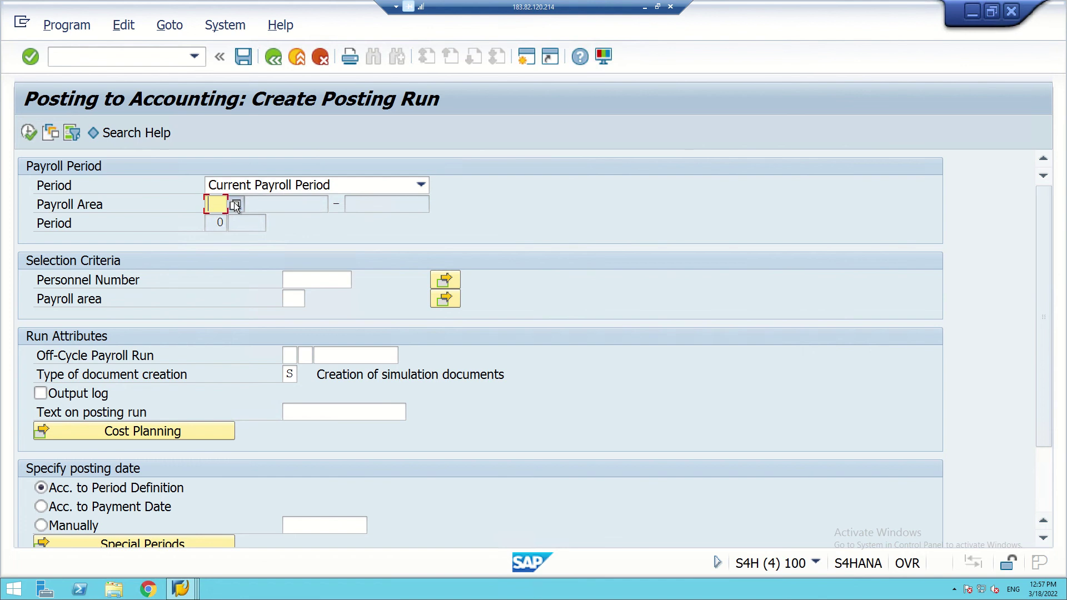
left_click(236, 204)
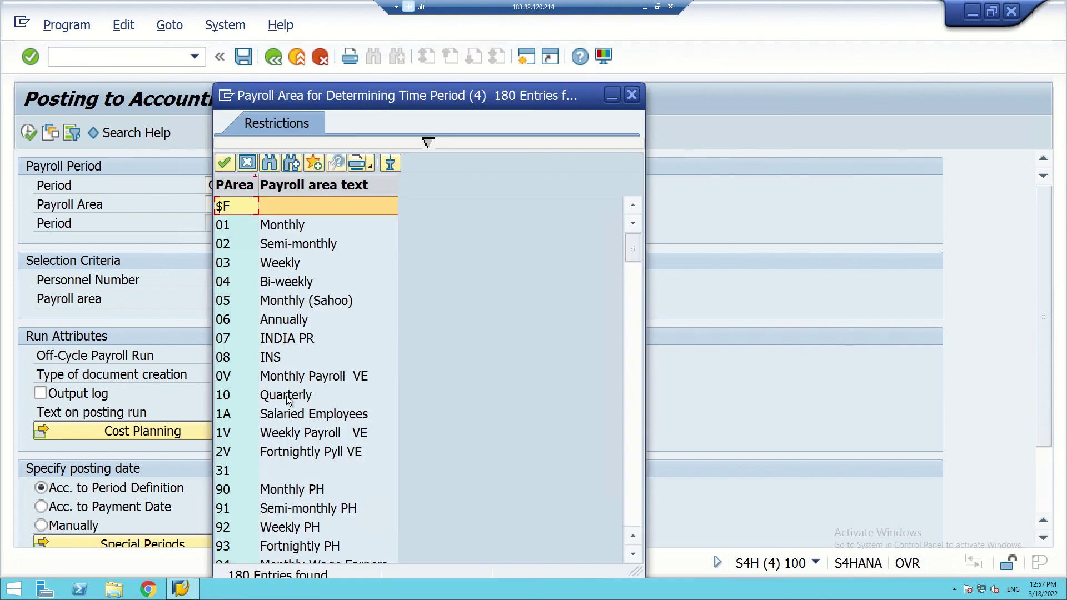
left_click(278, 302)
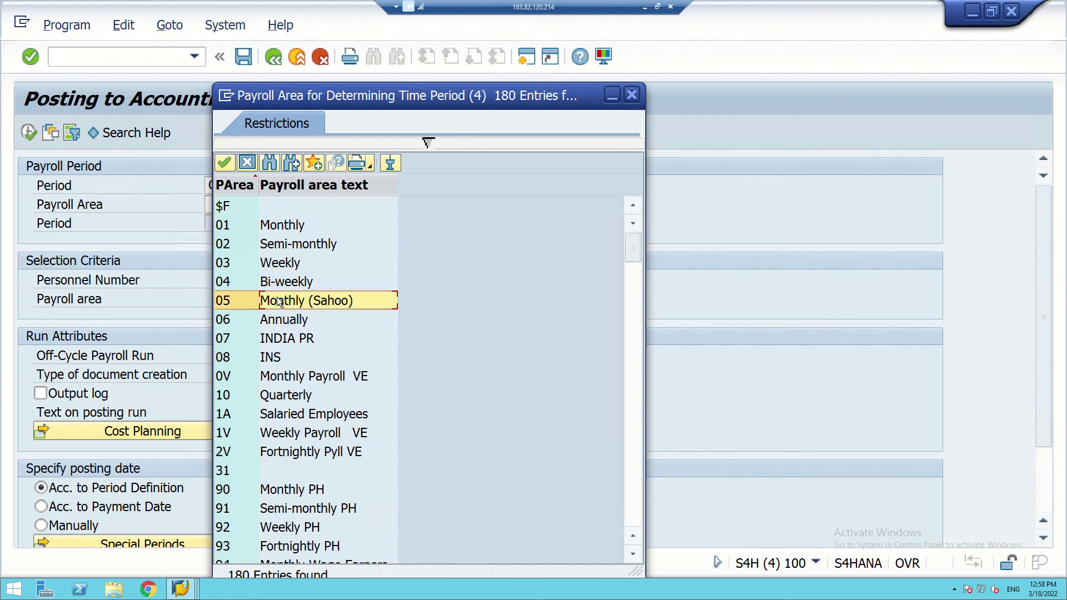
double_click(274, 302)
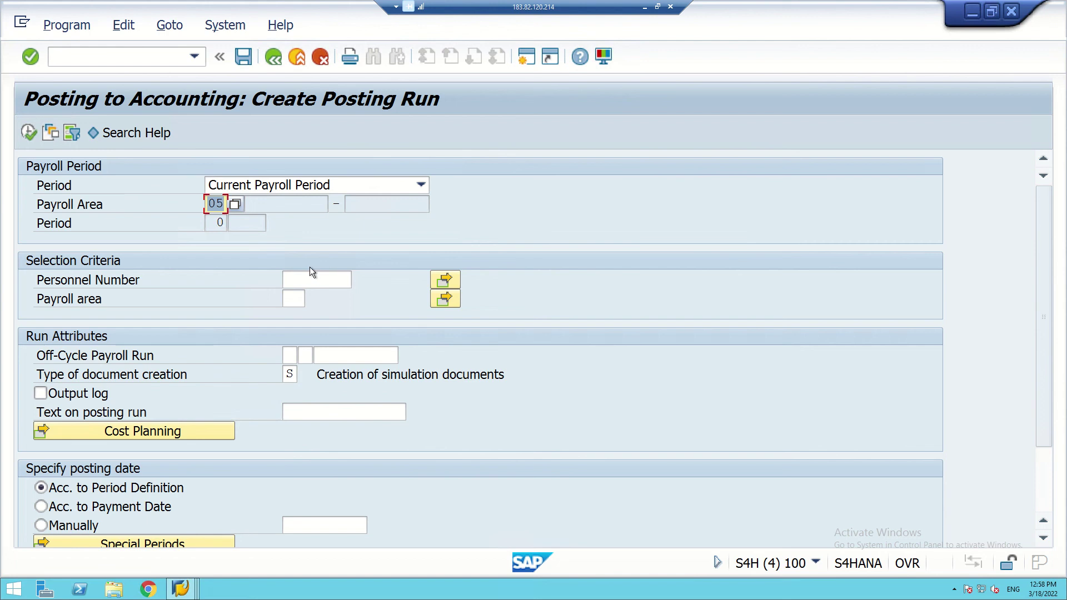
Review the selection criteria, off-cycle run attributes and posting date options of the posting run.
left_click(302, 285)
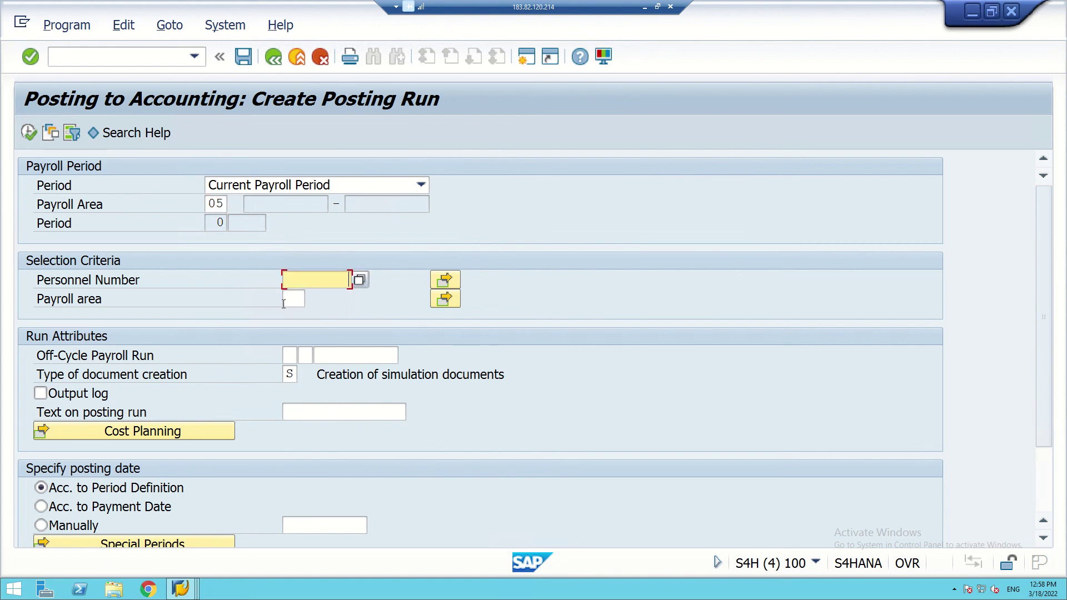
left_click(284, 301)
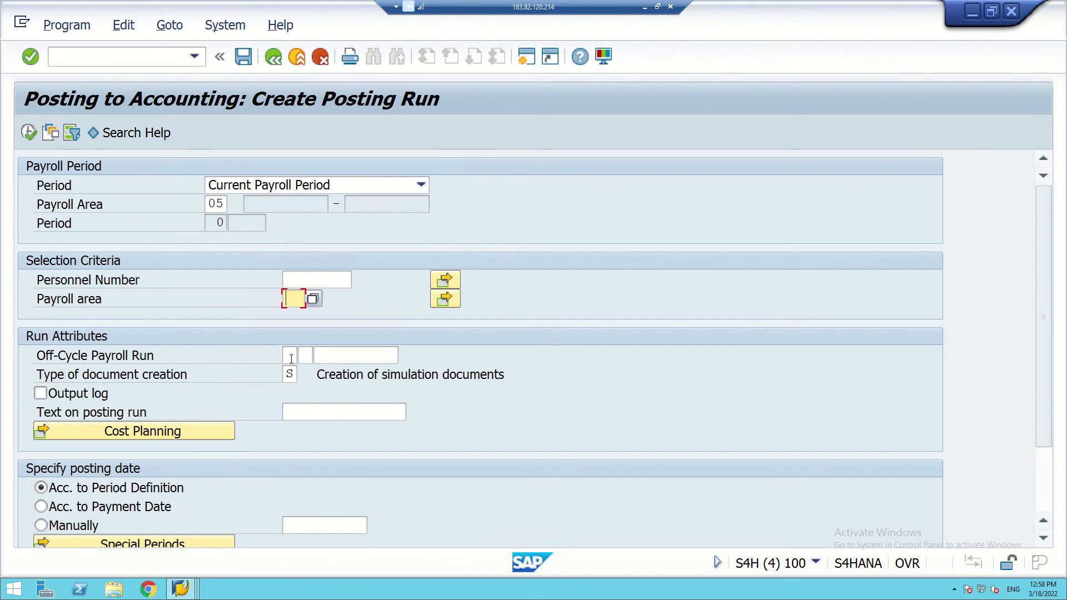
left_click(290, 358)
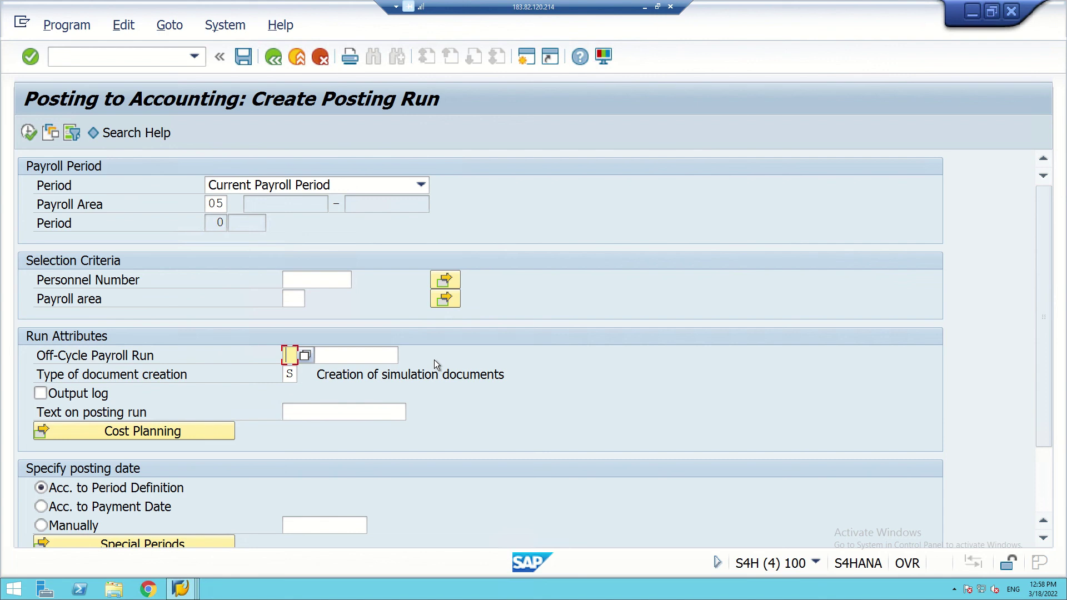
scroll(337, 356, "down", 1)
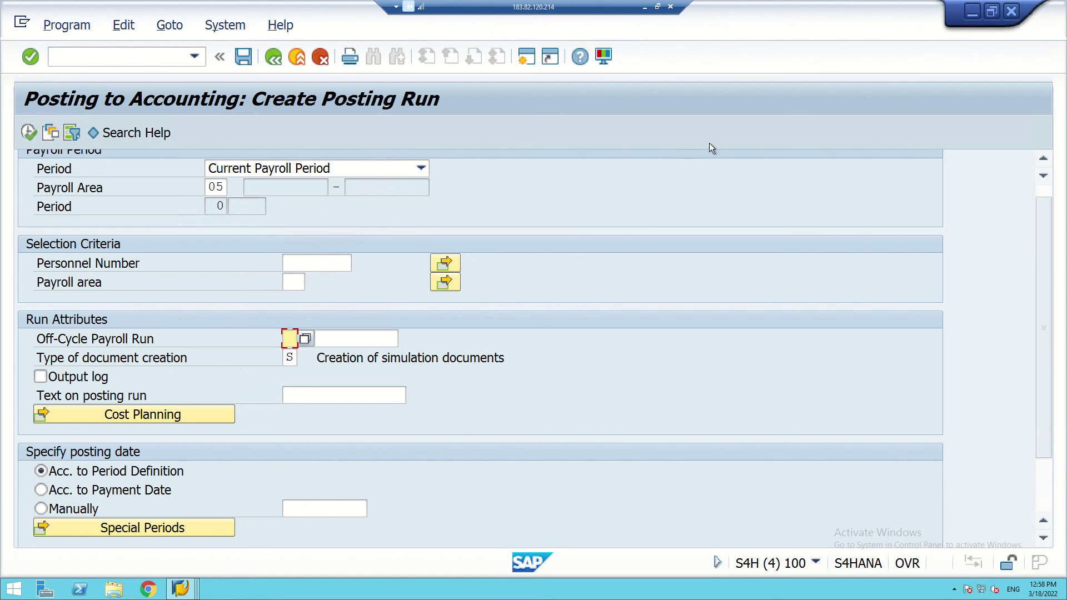
Examine the available types of document creation for the posting run, widening the list to read the full descriptions, and close it without choosing.
key("F8")
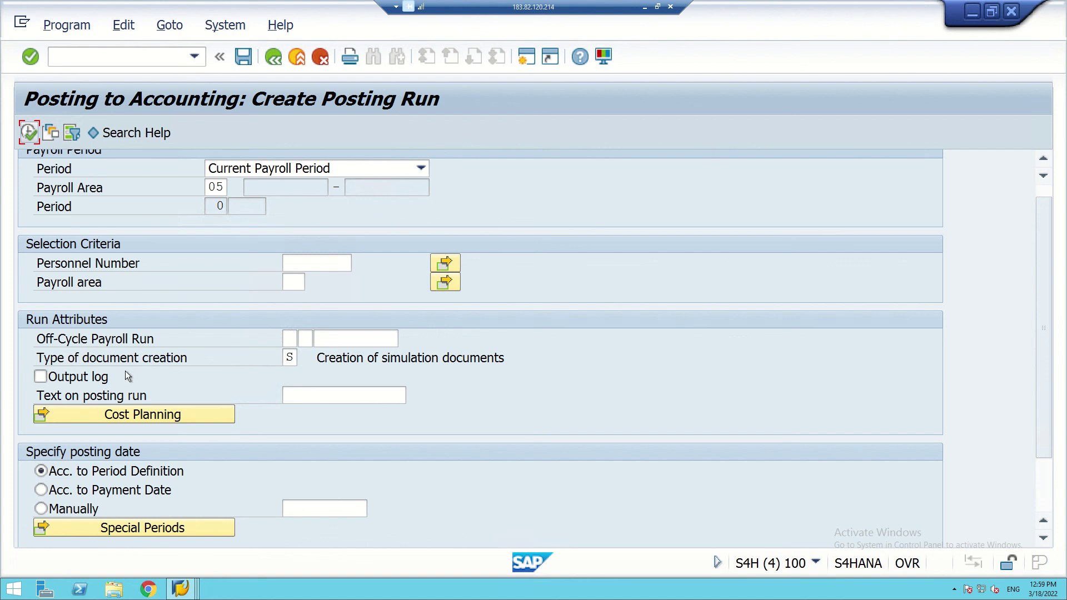
left_click(291, 358)
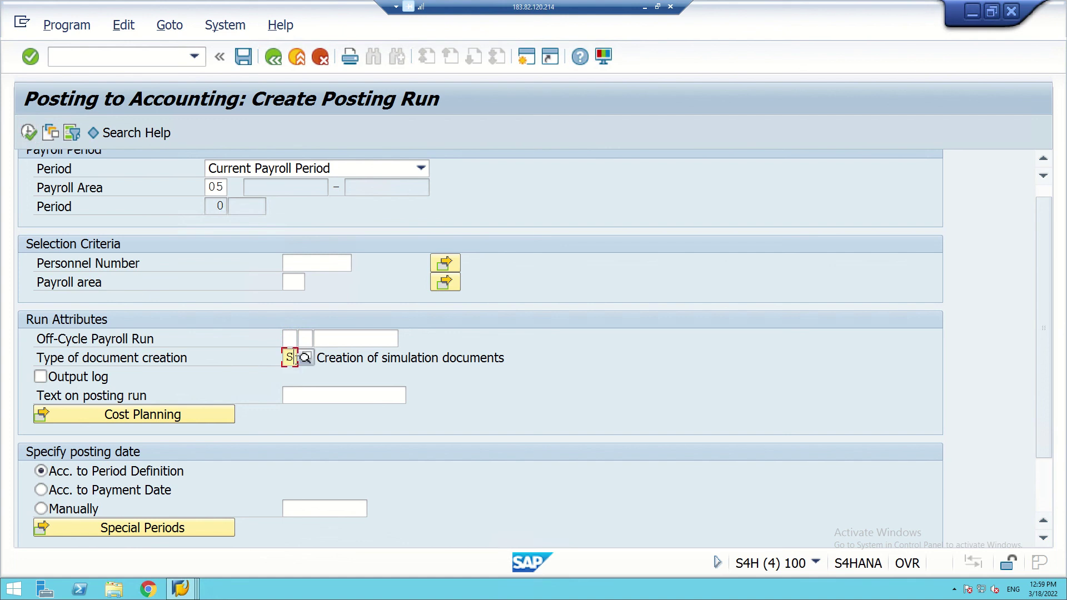
left_click(306, 358)
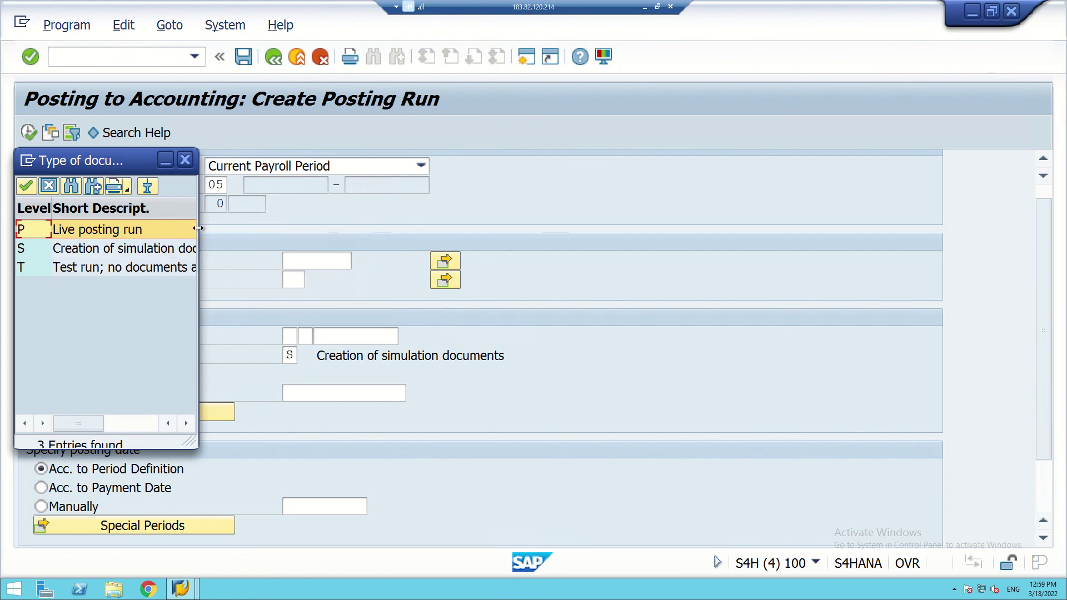
left_click_drag(198, 232, 275, 248)
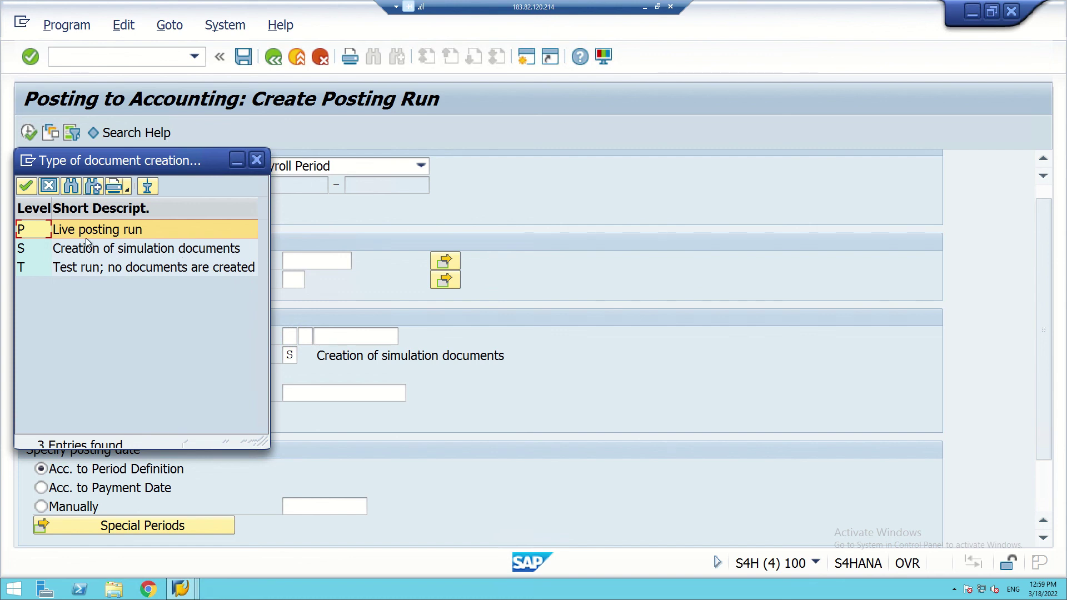
left_click(256, 160)
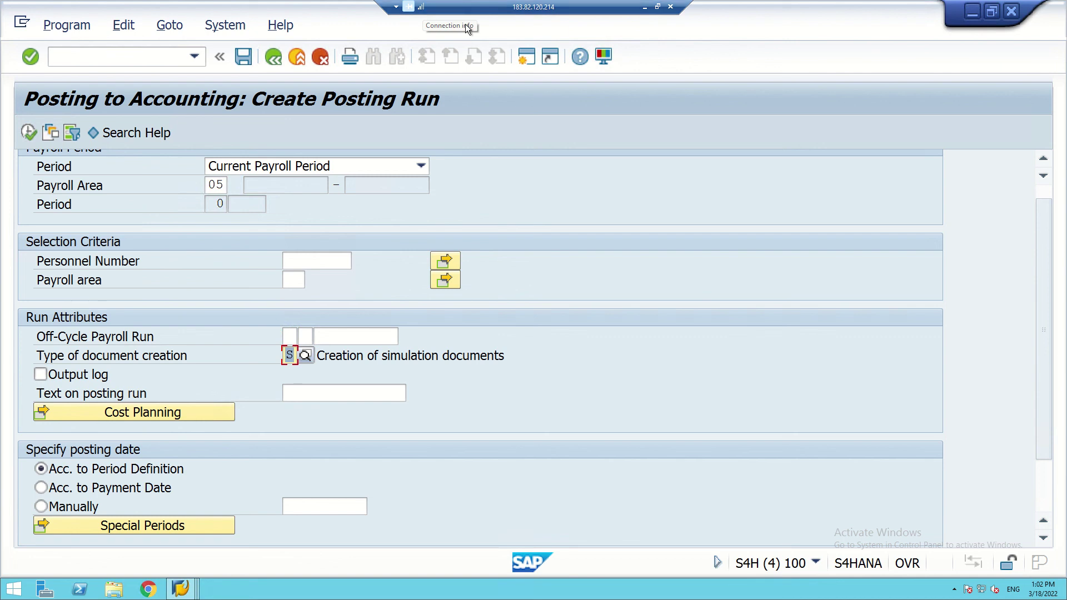
Minimize the remote SAP session and switch to the Lecture 4 presentation in PowerPoint.
left_click(644, 8)
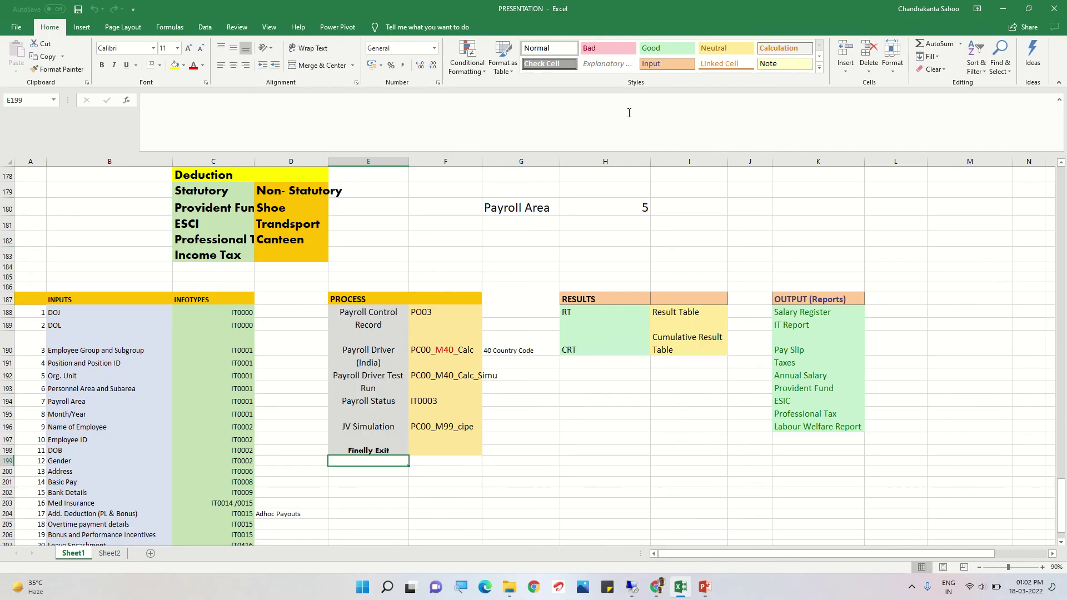
left_click(702, 595)
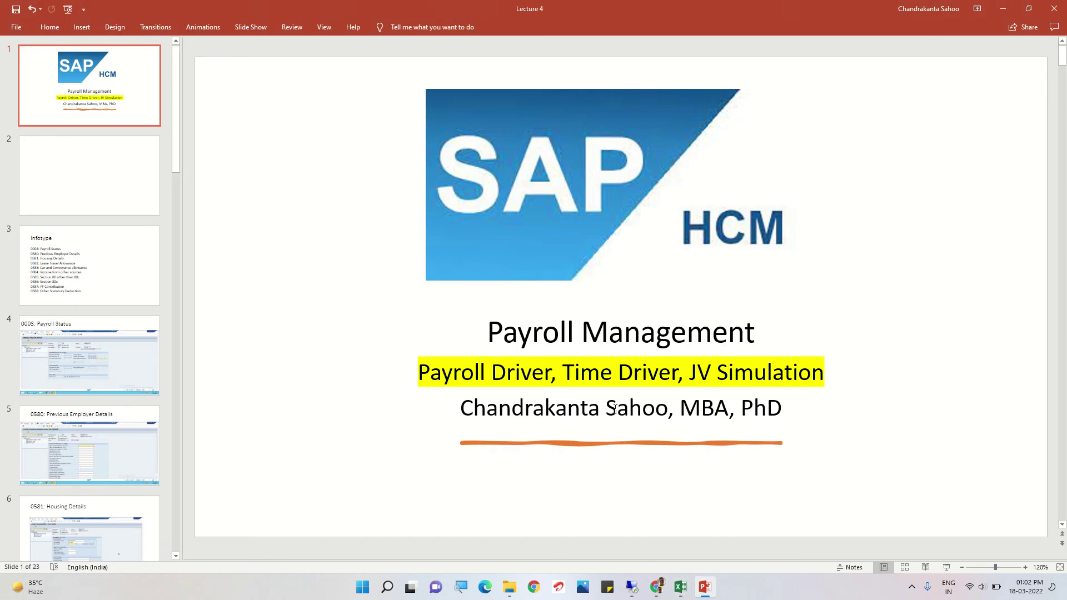